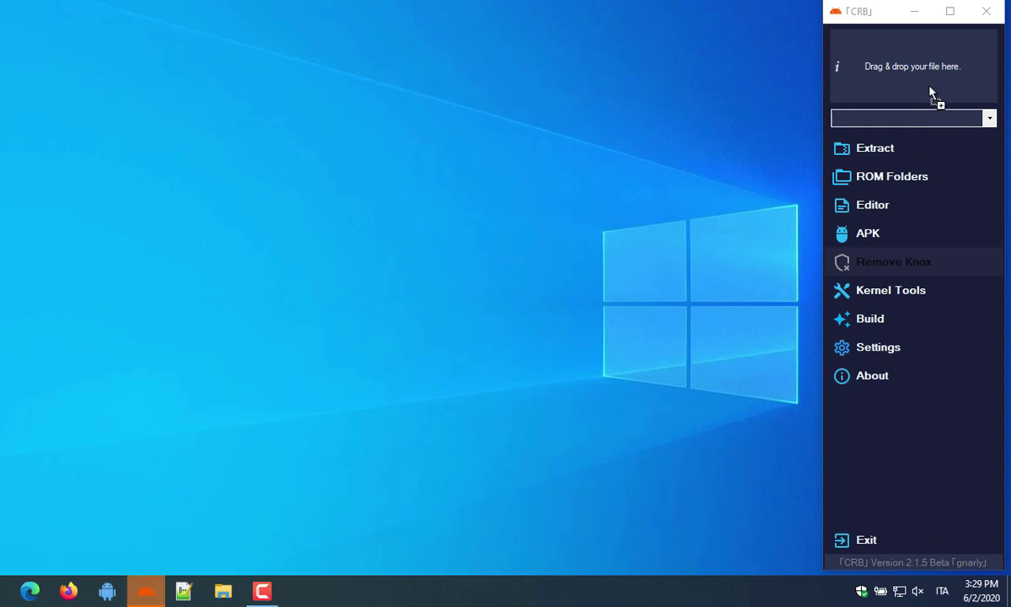
Extract the SM-A505FN_Q.zip firmware into a project named SM-A505FN_Q and dismiss the extractor when done
left_click(885, 154)
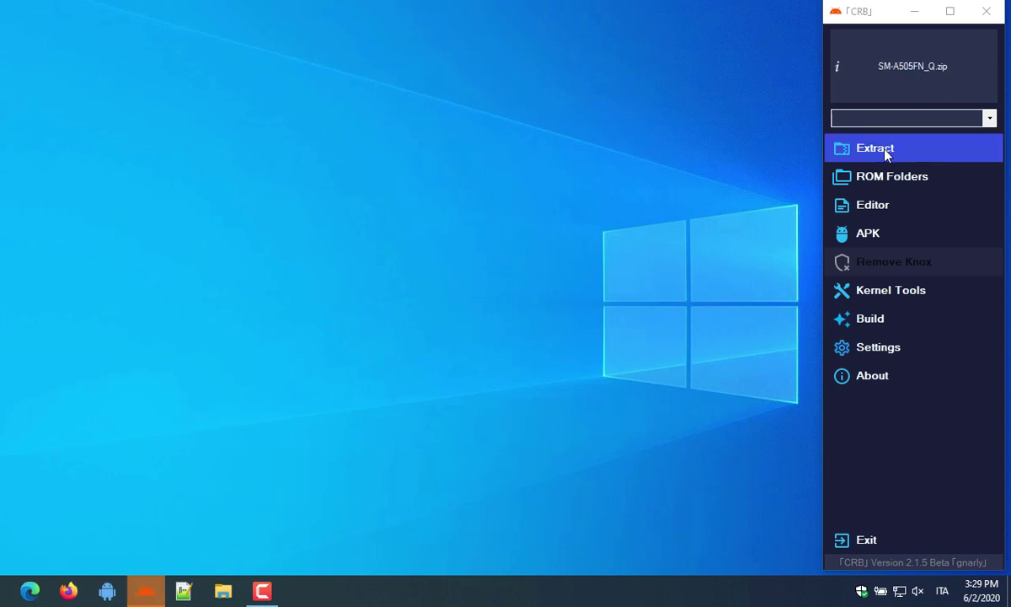
left_click(884, 154)
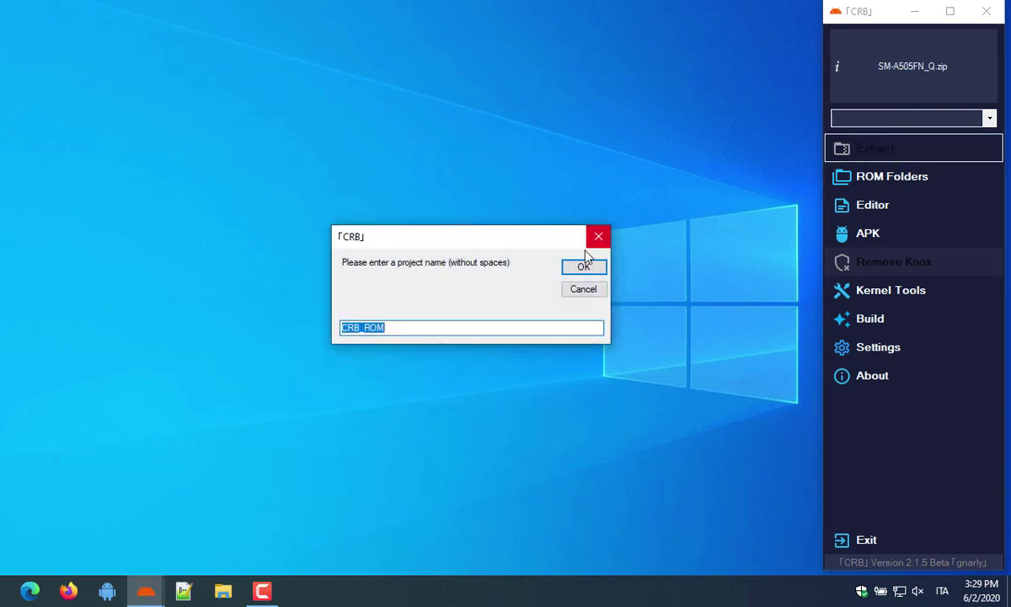
key("End")
left_click(576, 271)
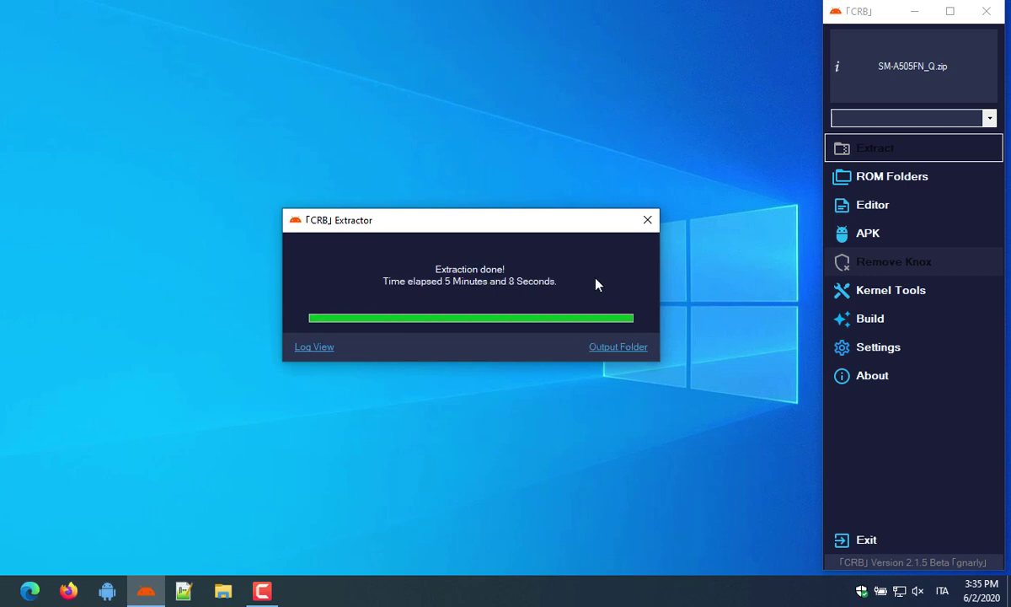
left_click(646, 221)
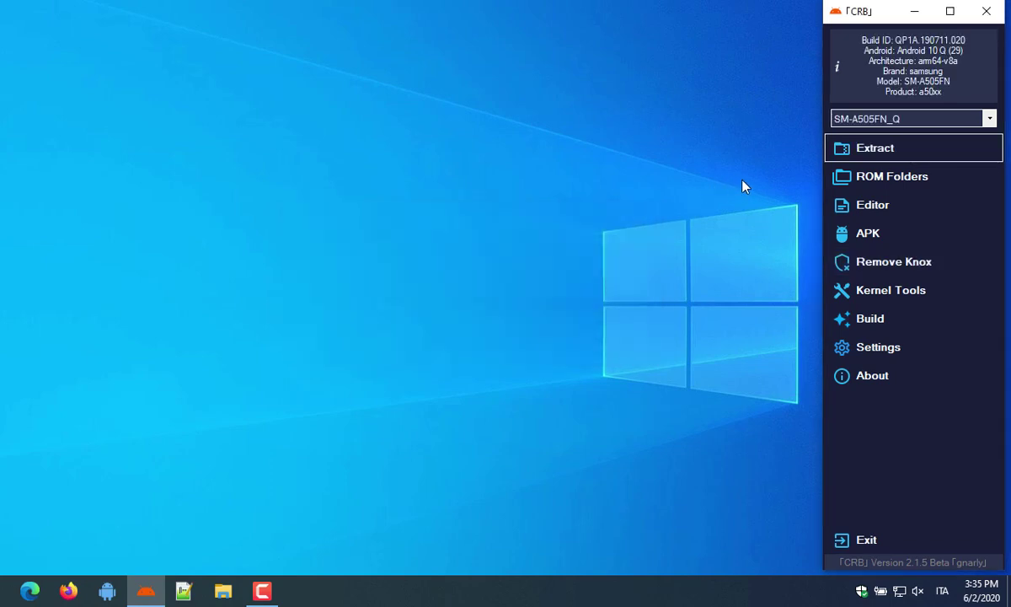
Debloat the ROM by loading the A50_Debloat.txt app list and removing the apps it selects
left_click(872, 234)
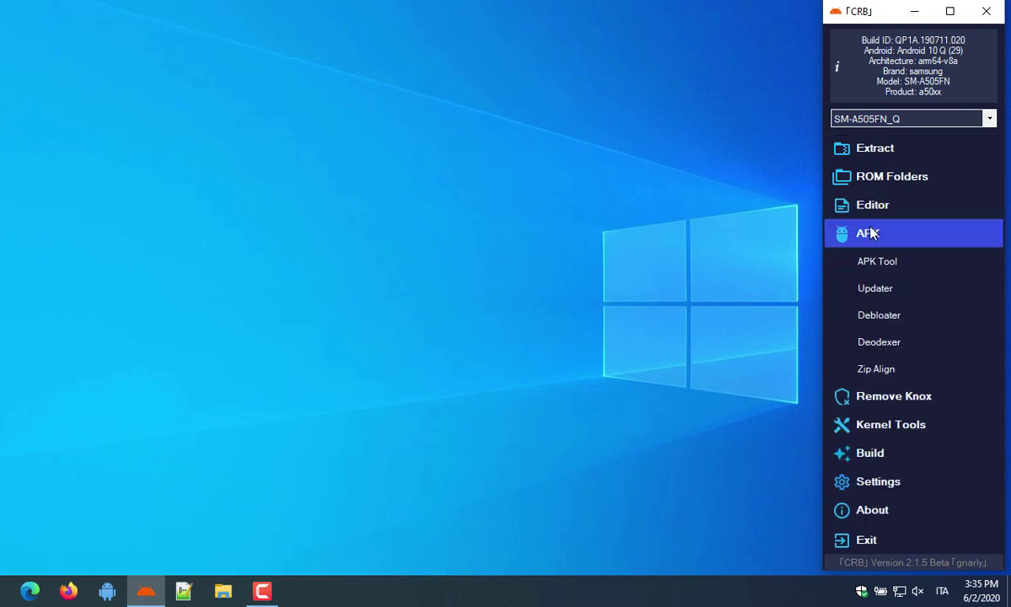
left_click(891, 317)
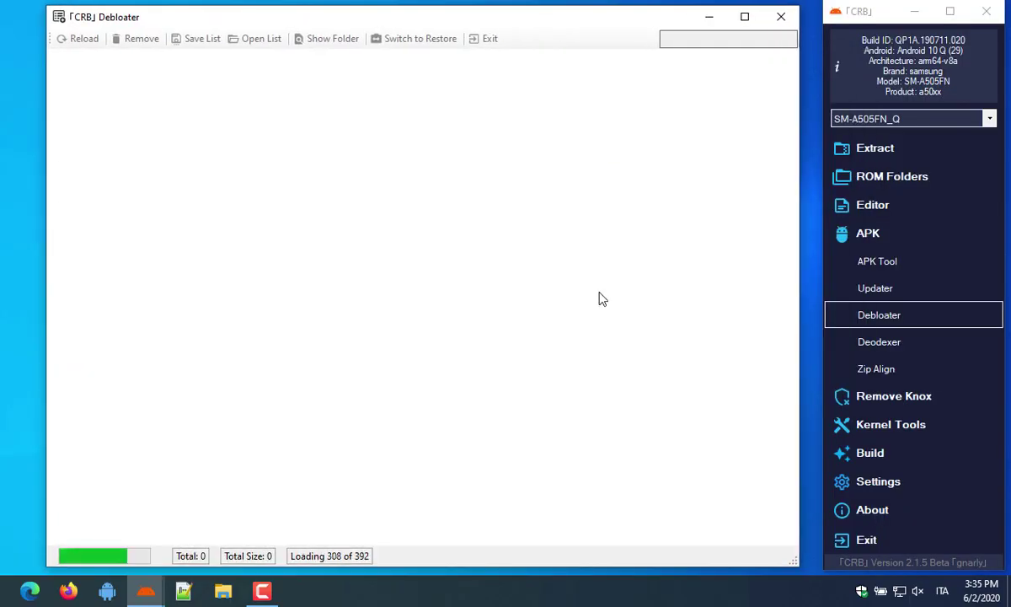
left_click(257, 38)
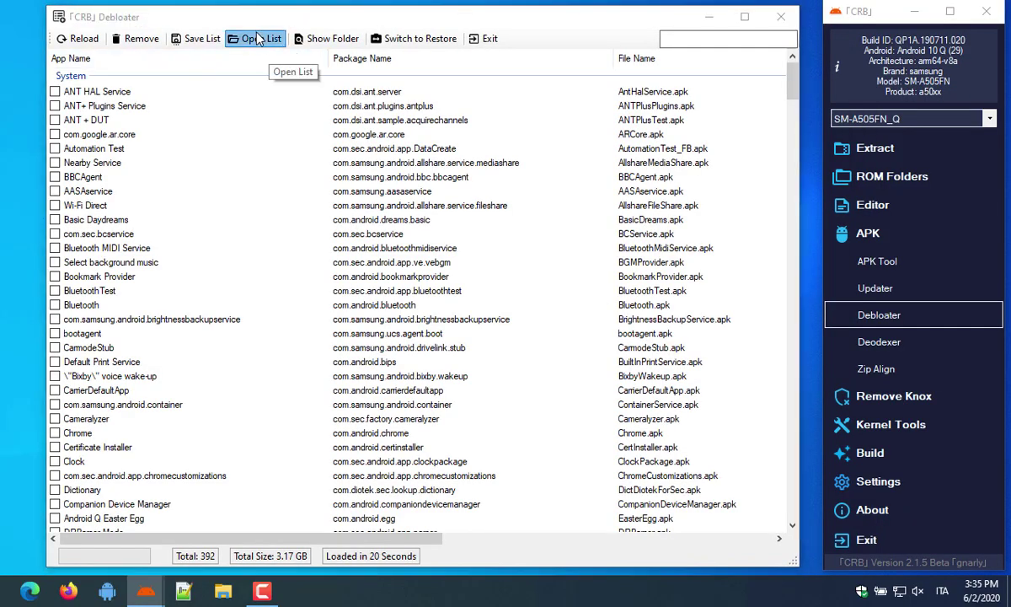
double_click(313, 184)
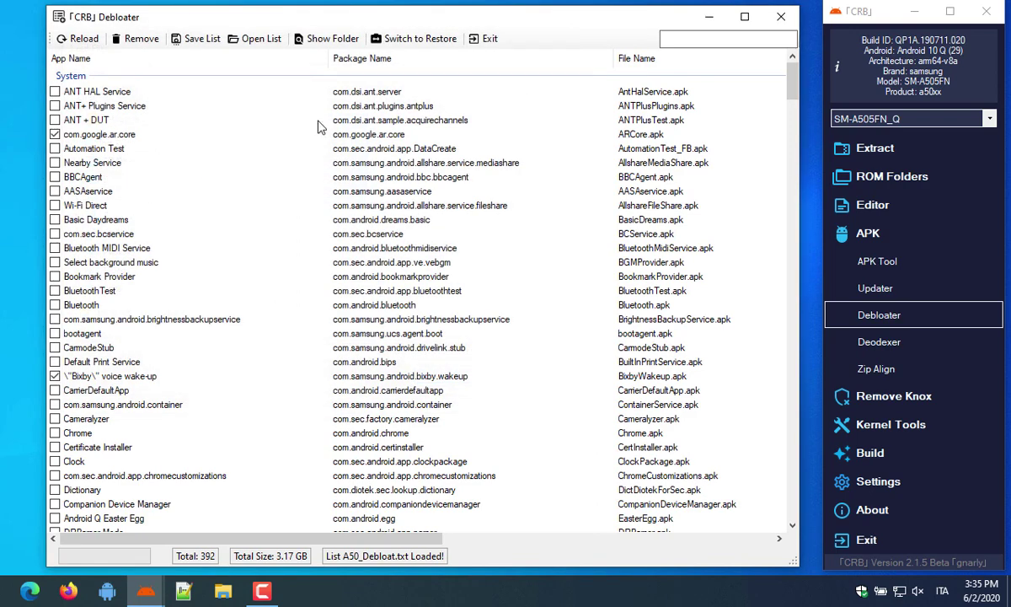
left_click(135, 38)
left_click(485, 351)
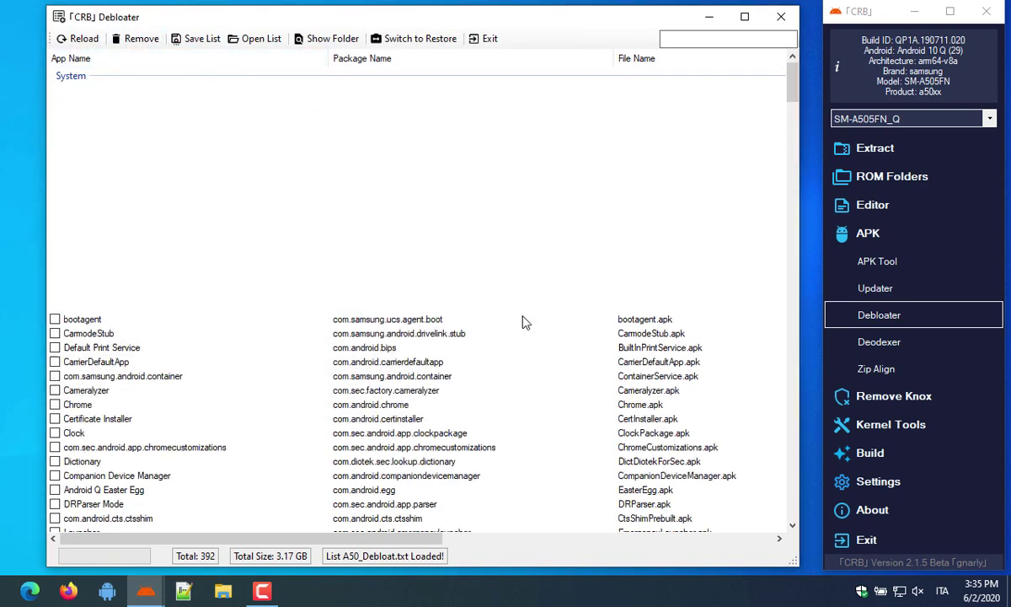
left_click(780, 20)
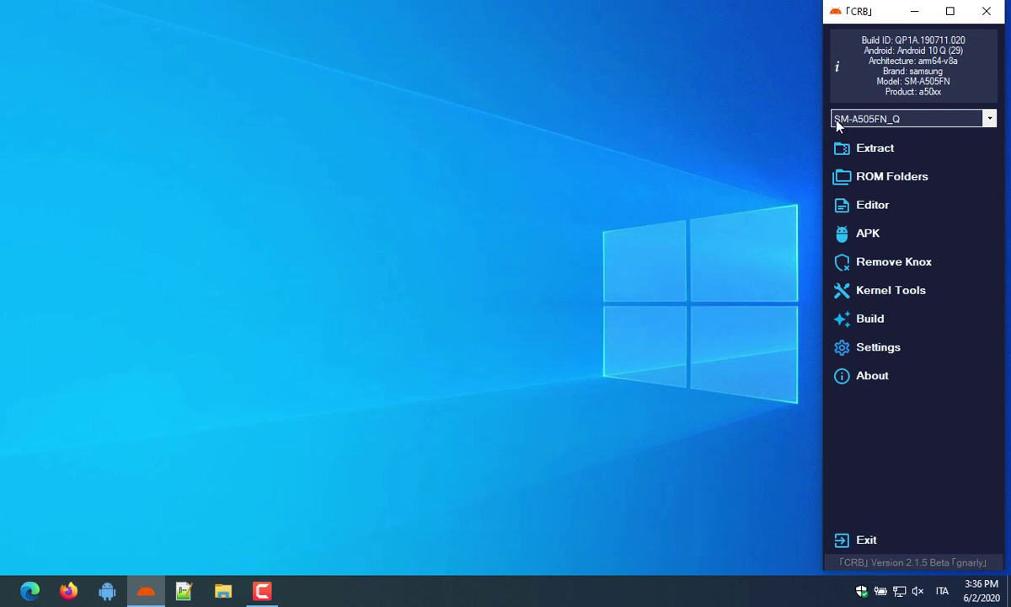
Run DeKnox to remove the Knox files from the SM-A505FN_Q project
left_click(880, 268)
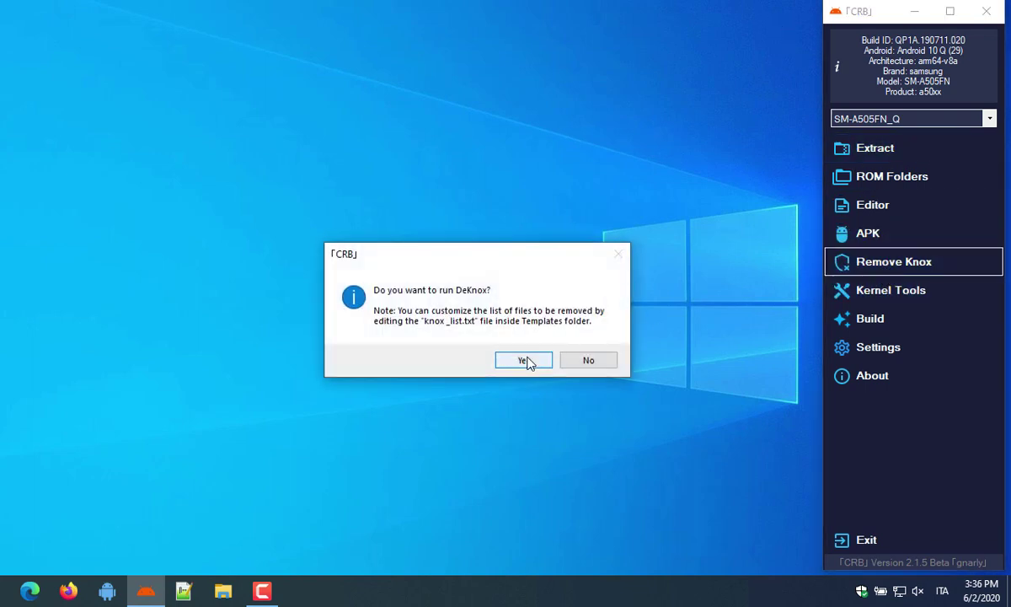
left_click(526, 360)
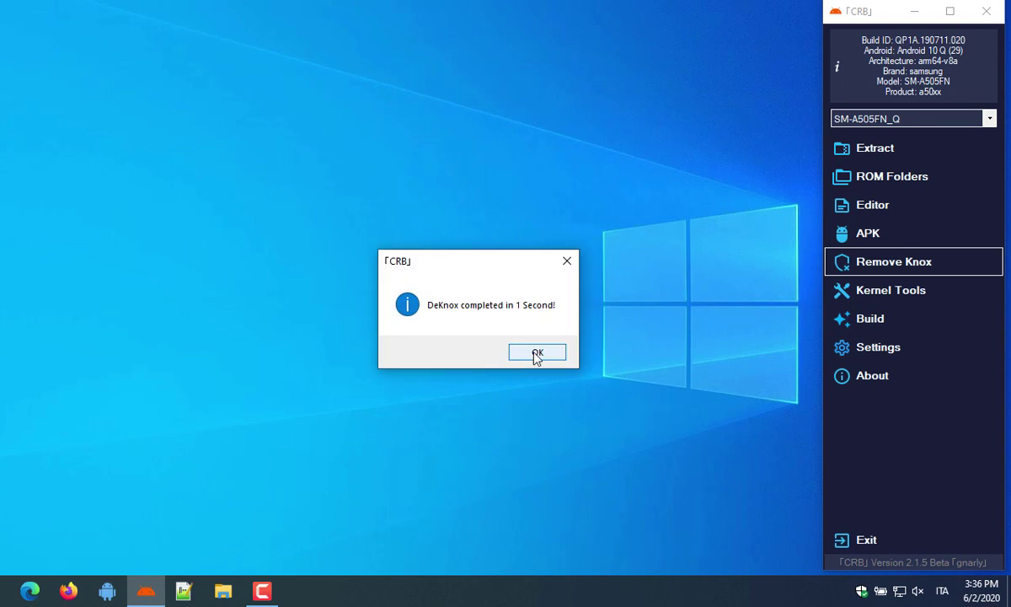
left_click(535, 358)
Apply the kernel edits that disable DM-Verity and forced encryption, and check the list of applied edits
left_click(857, 292)
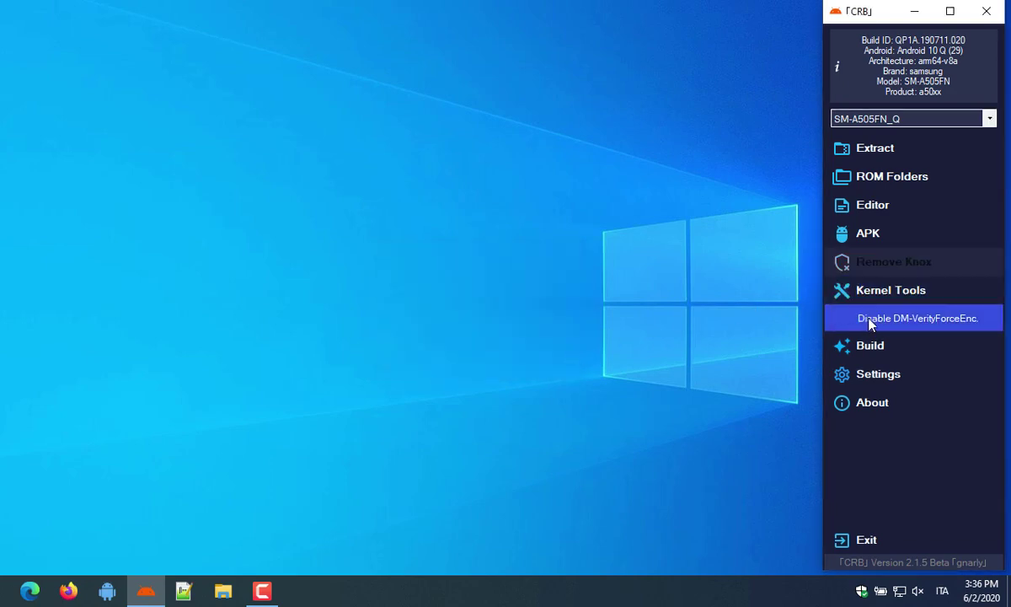
left_click(869, 322)
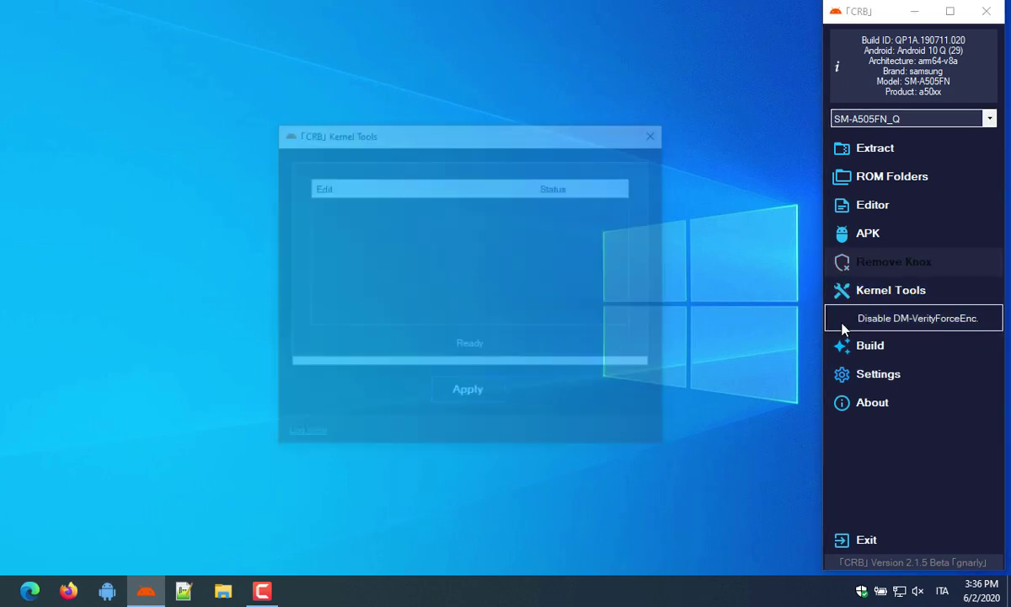
left_click(491, 398)
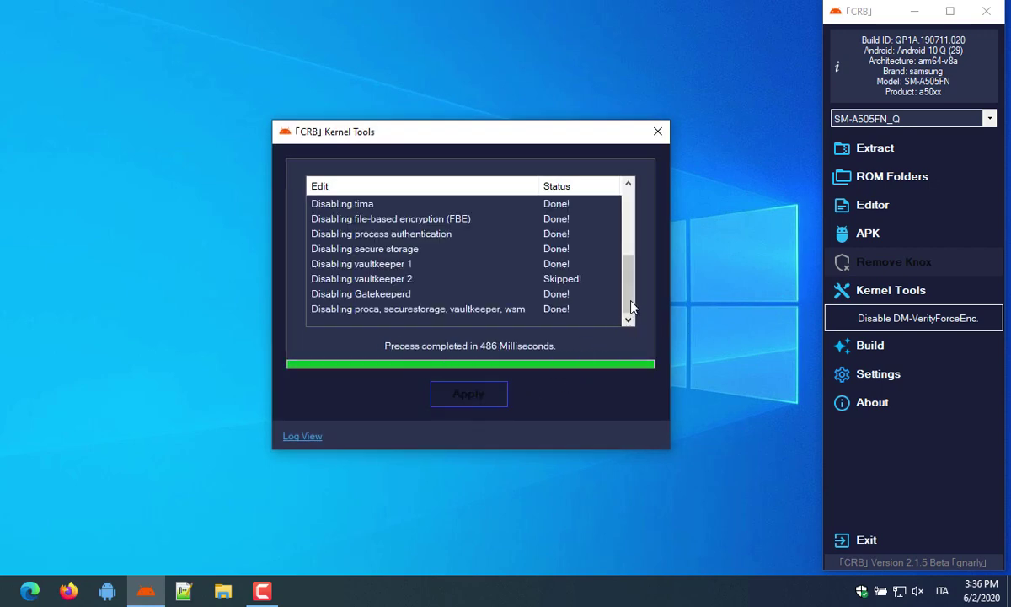
mouse_move(634, 288)
left_mouse_down()
mouse_move(632, 226)
mouse_move(632, 289)
left_mouse_up()
scroll(632, 289, "down", 1)
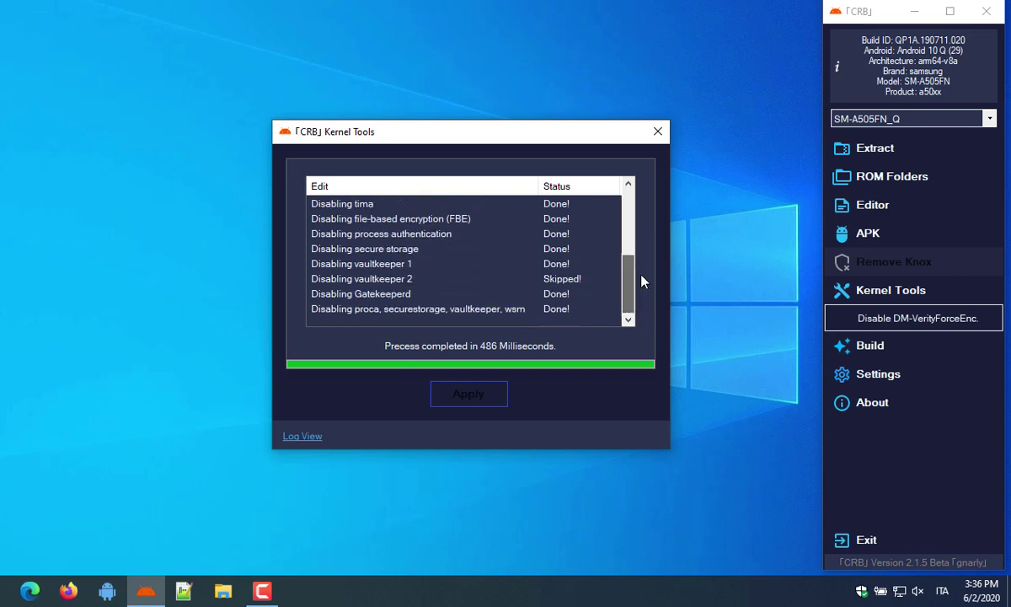
left_click(657, 132)
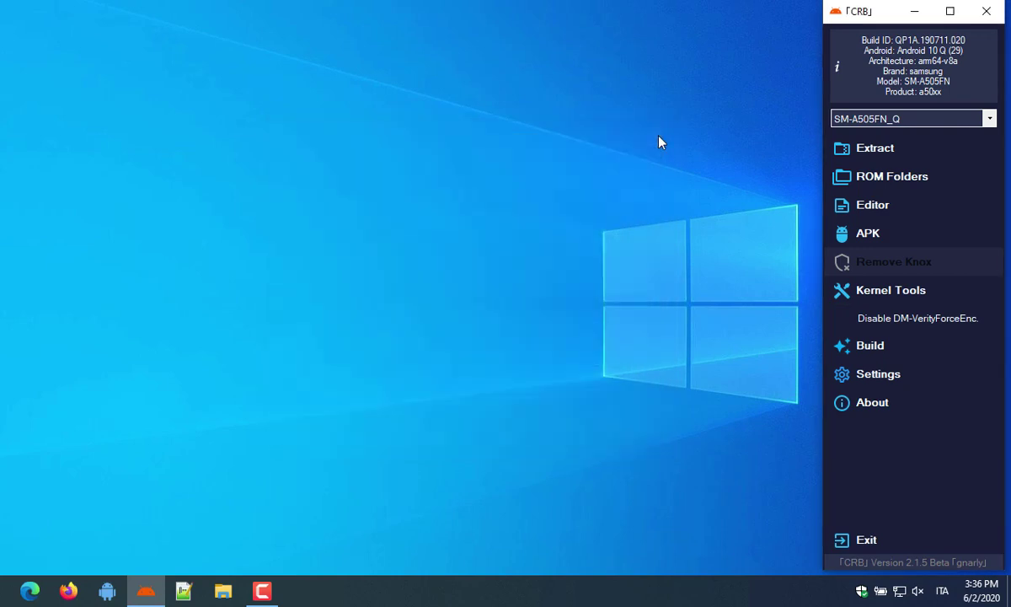
Build the Samsung RAMDisk image for the SM-A505FN_Q project
left_click(864, 347)
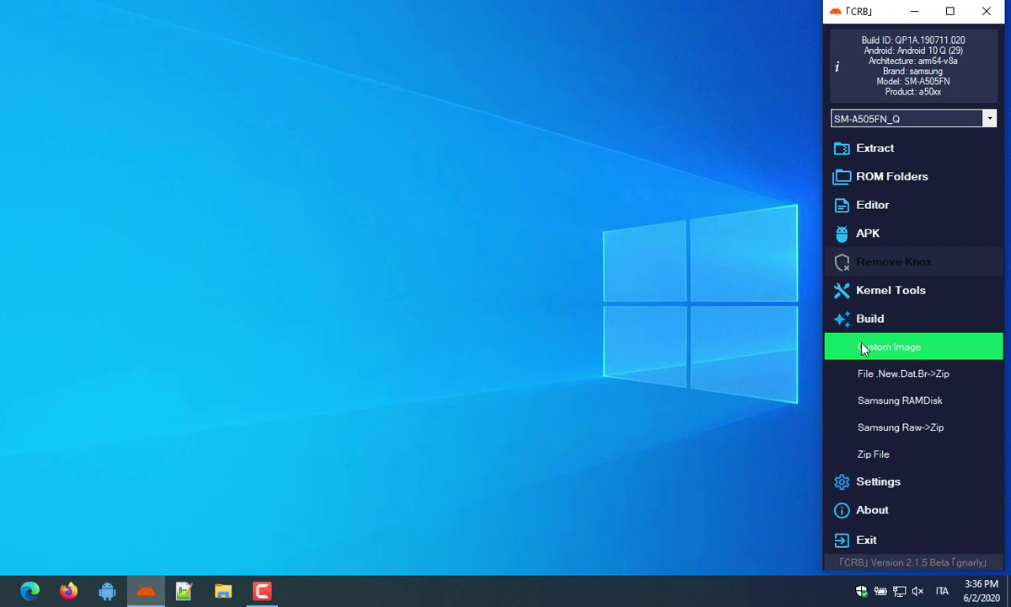
left_click(859, 402)
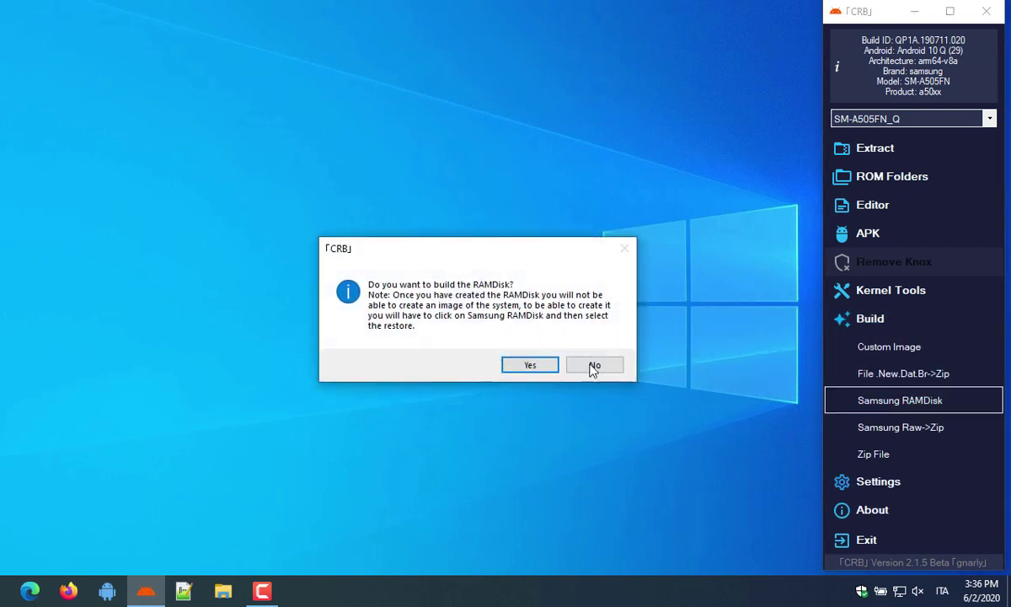
left_click(531, 366)
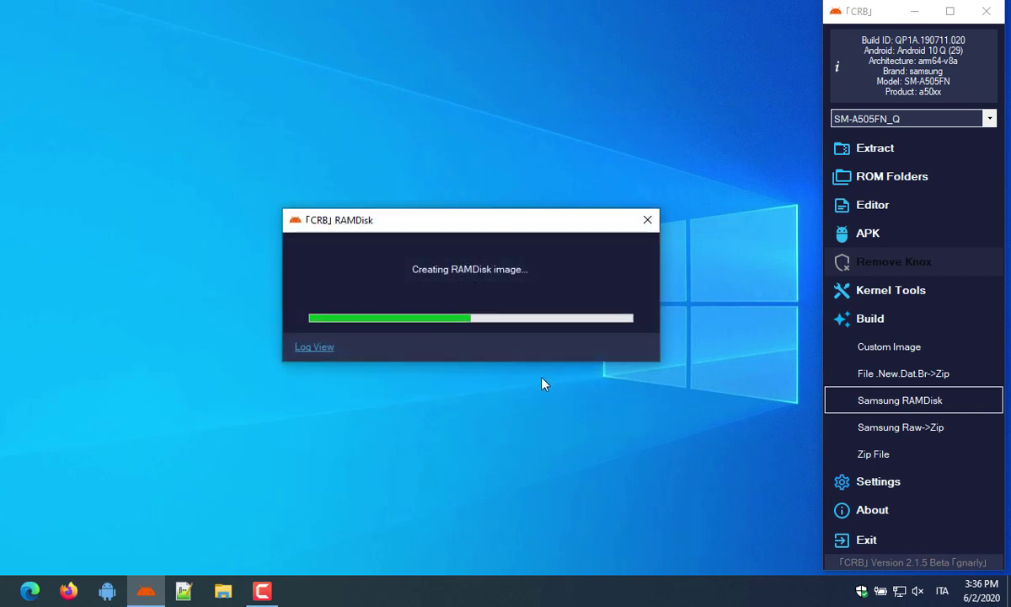
Review the RAMDisk build log to its end, check the output image in the ROM folder, and close the RAMDisk window
left_click(315, 347)
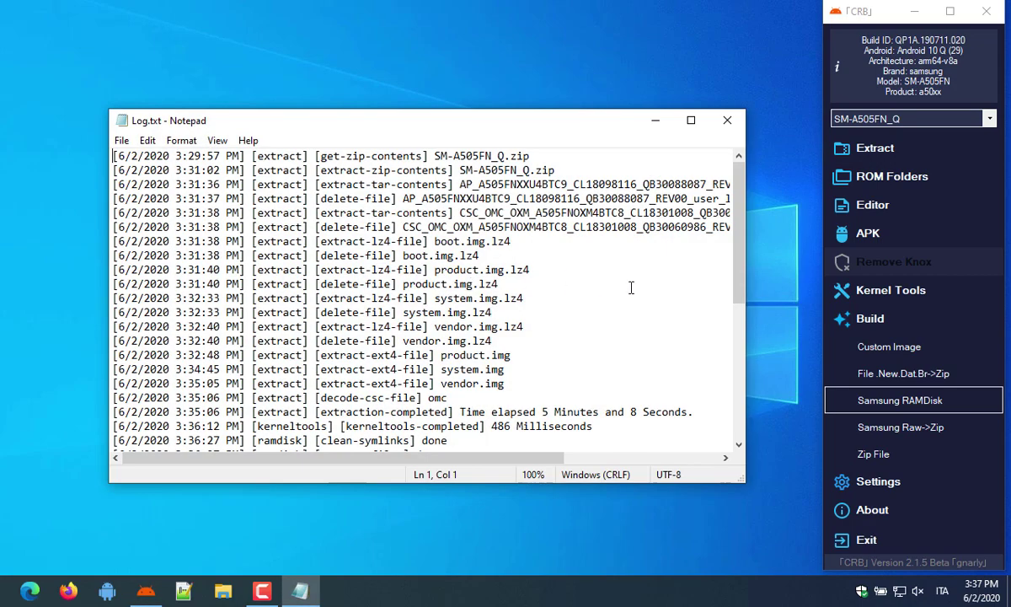
scroll(630, 288, "down", 7)
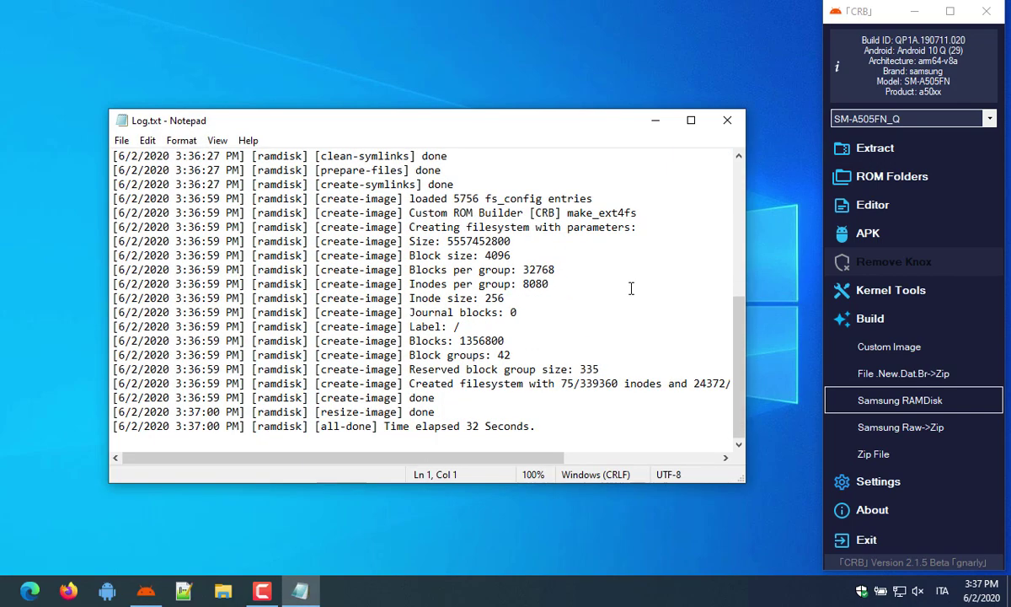
left_click(728, 123)
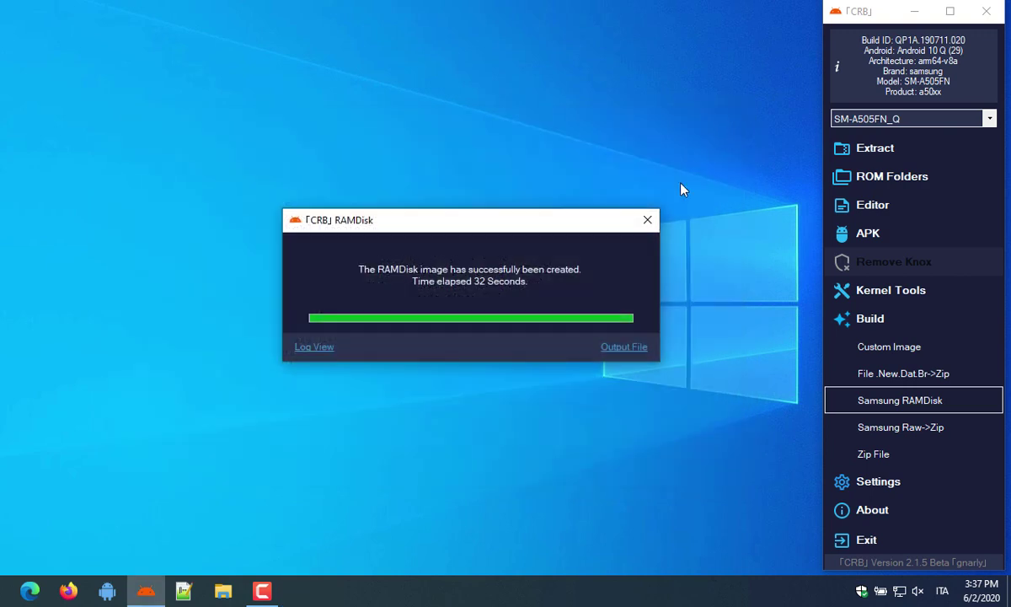
left_click(624, 346)
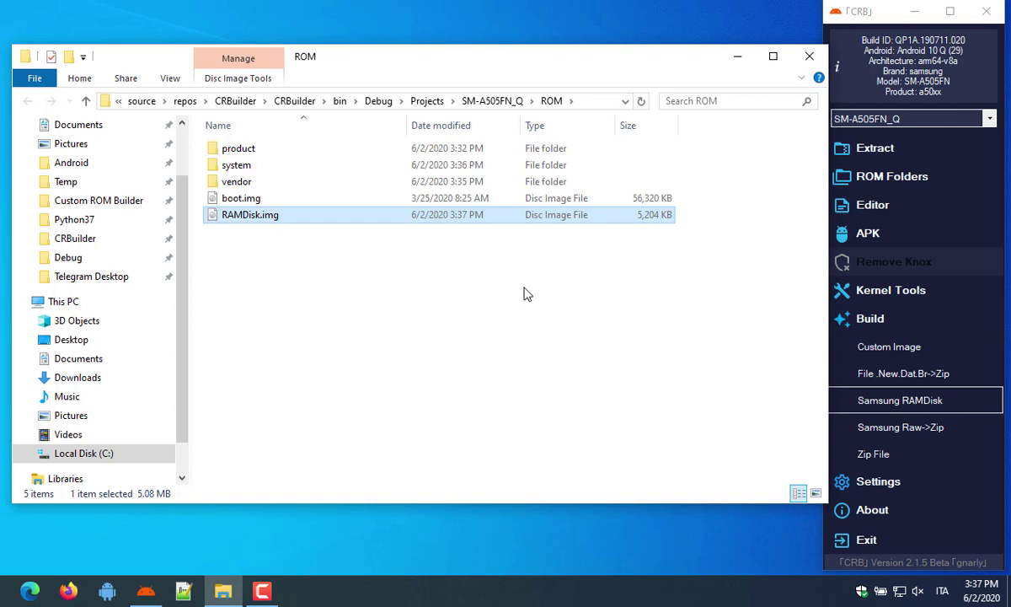
left_click(809, 59)
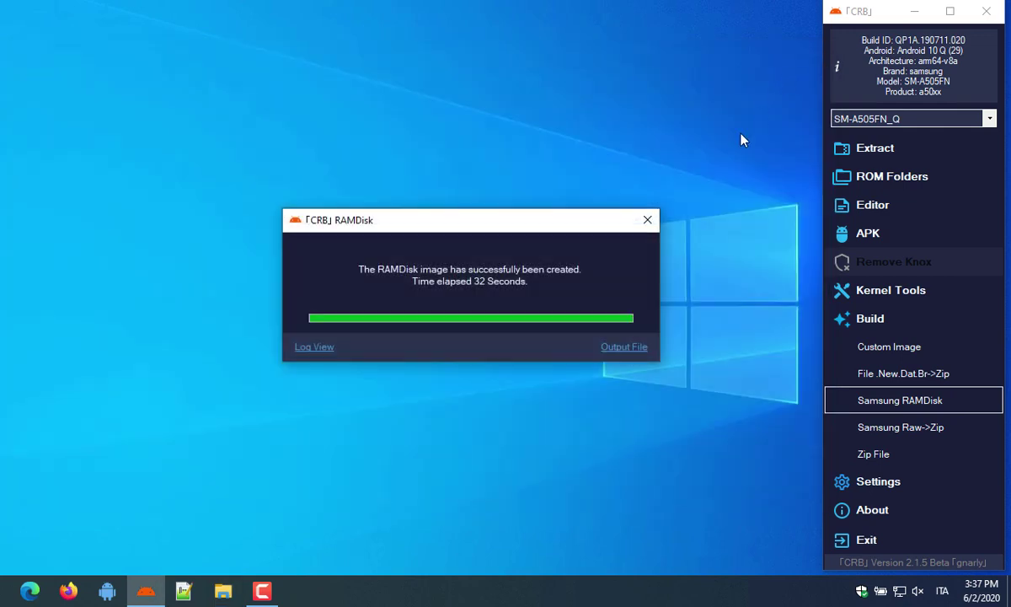
left_click(649, 221)
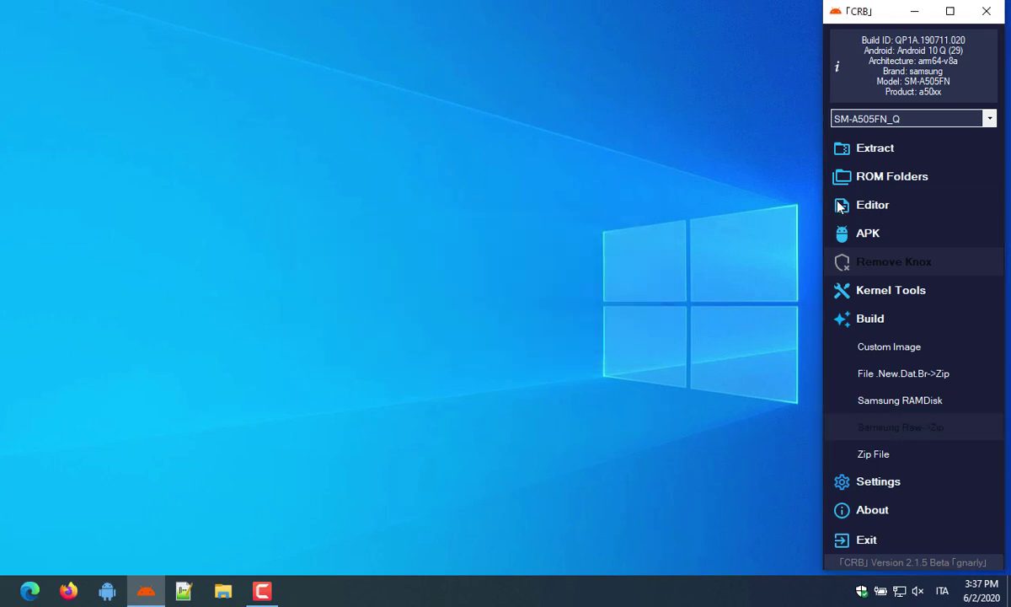
Generate the updater-script file for the ROM
left_click(851, 206)
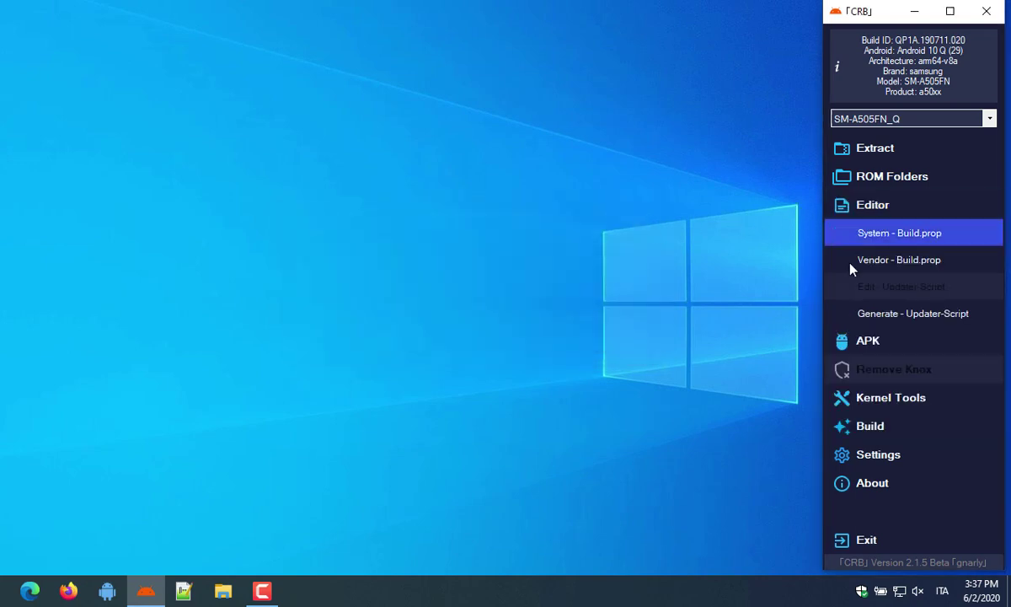
left_click(832, 315)
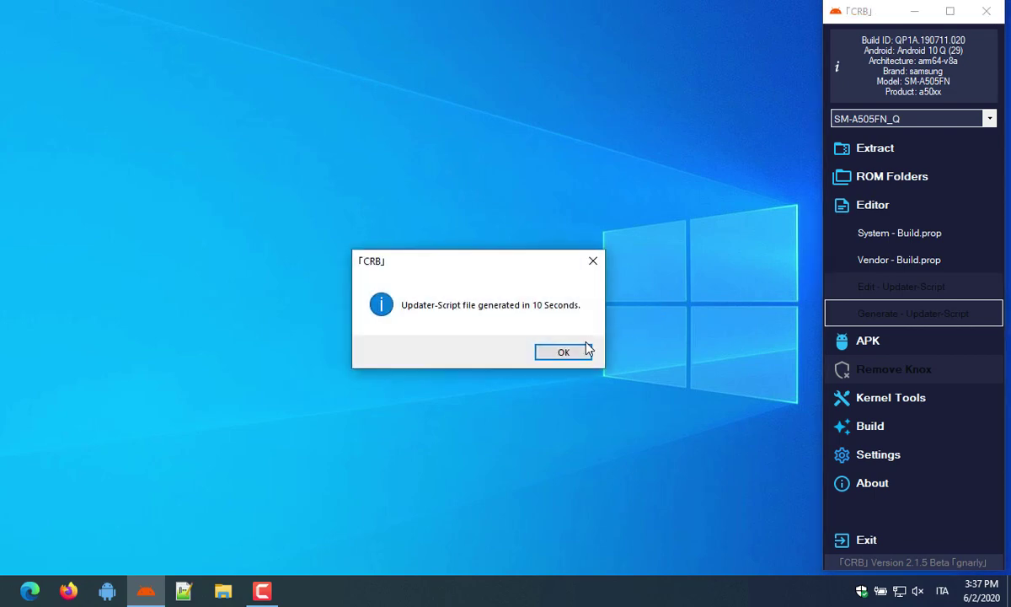
left_click(587, 348)
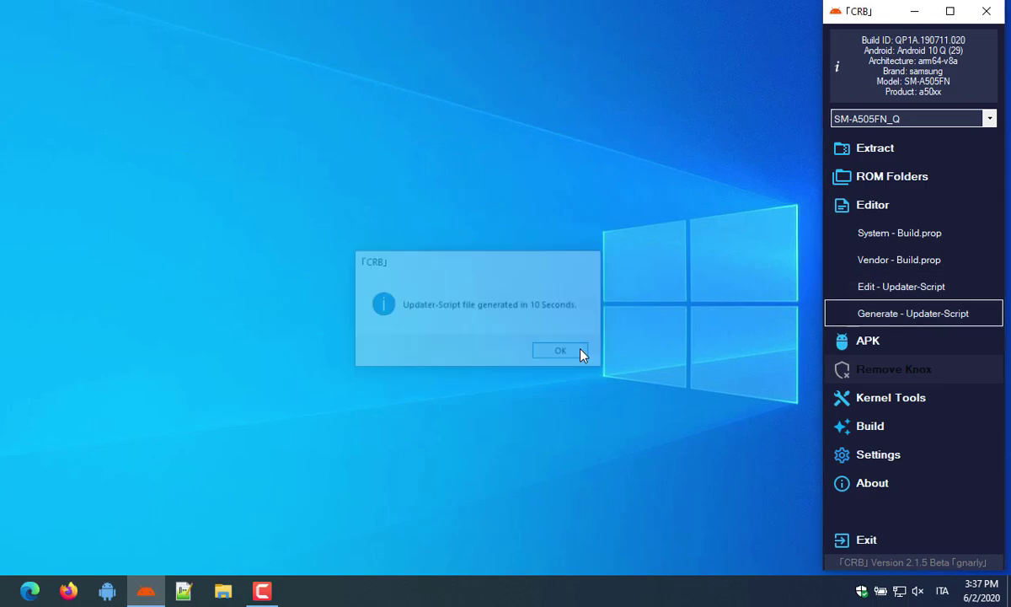
Examine the generated updater-script in Notepad++ from its header to the final installation commands, then close it
left_click(847, 289)
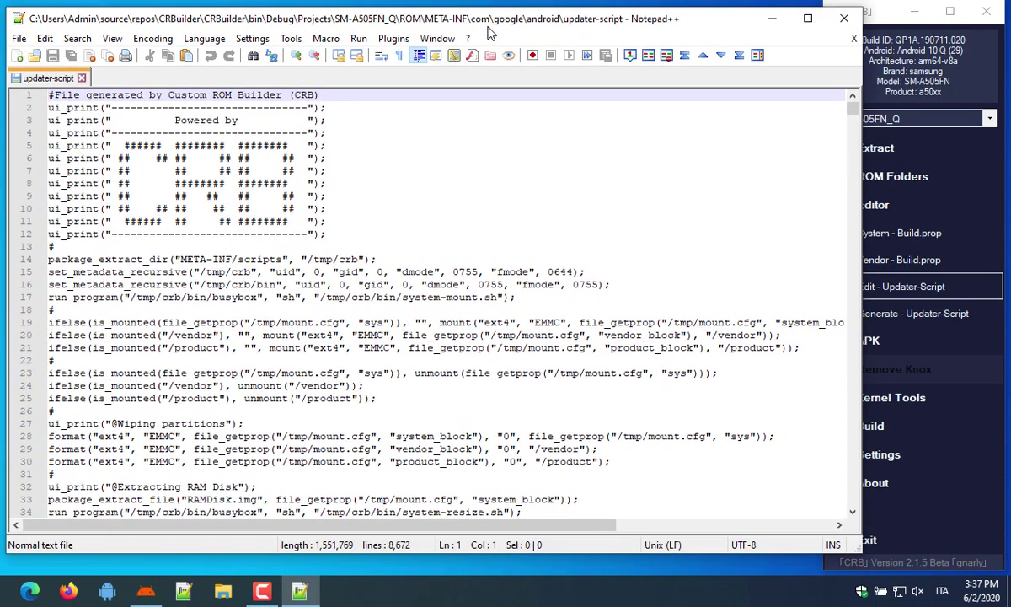
scroll(676, 232, "down", 8)
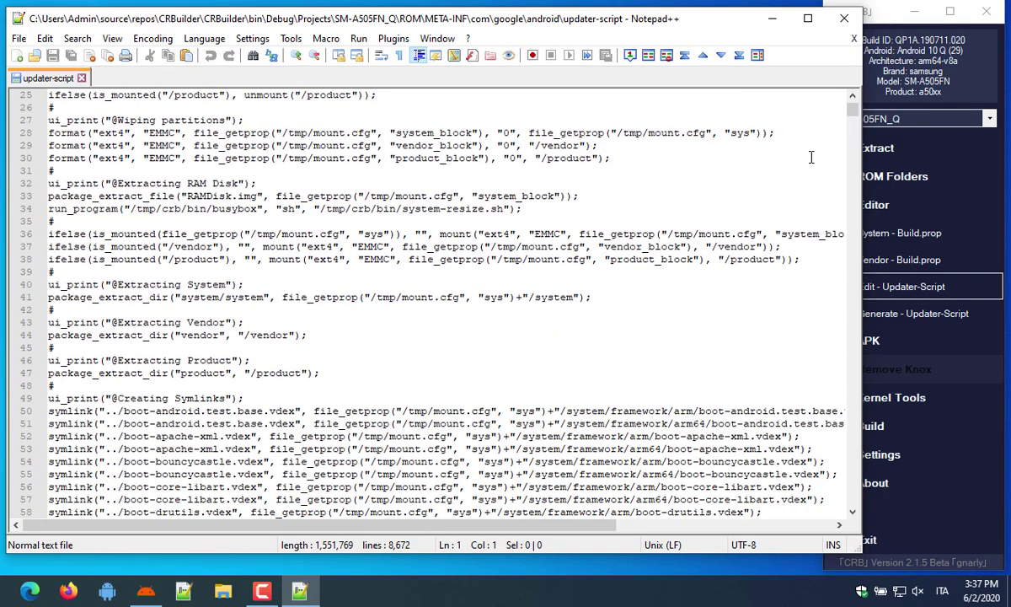
scroll(810, 157, "down", 7)
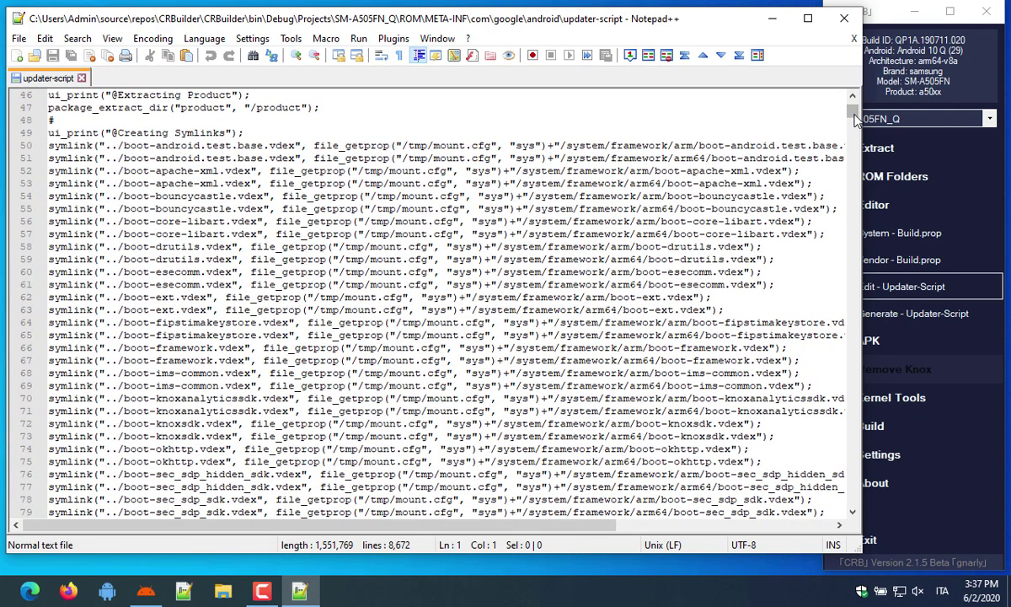
left_click_drag(852, 111, 785, 498)
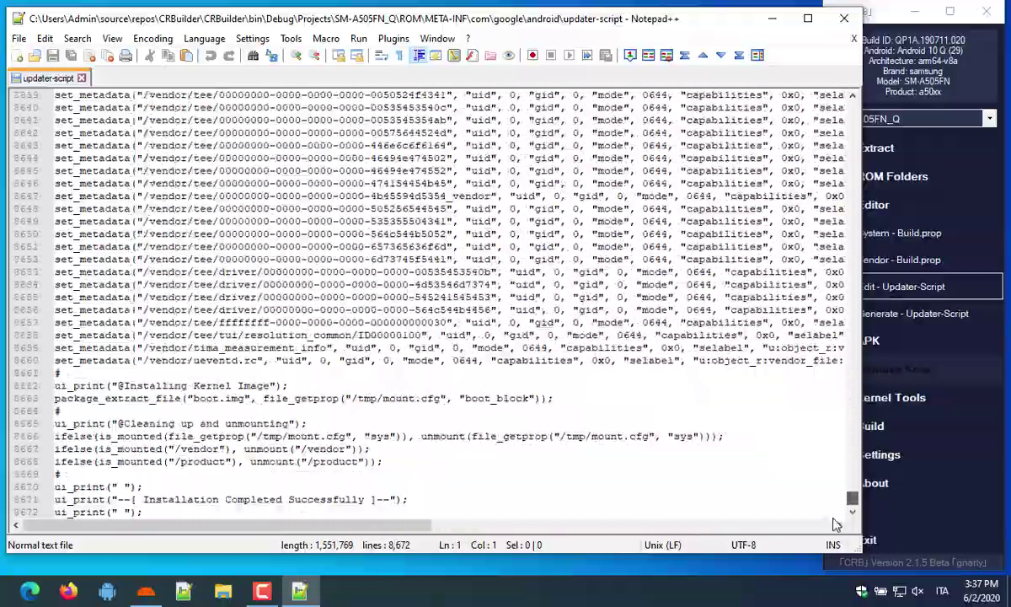
left_click(843, 25)
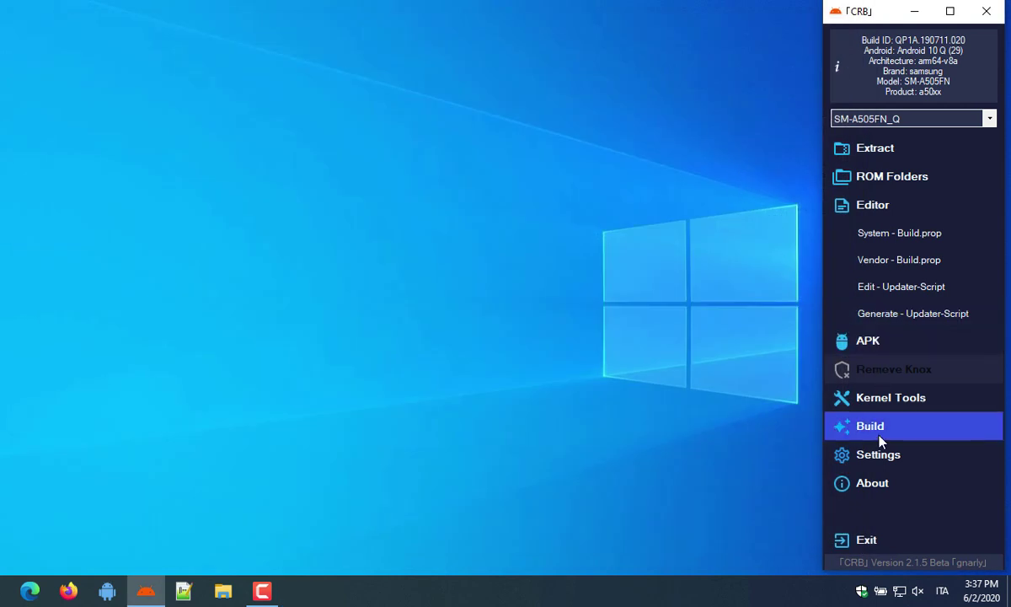
Build the flashable Zip file for the SM-A505FN_Q project
left_click(825, 418)
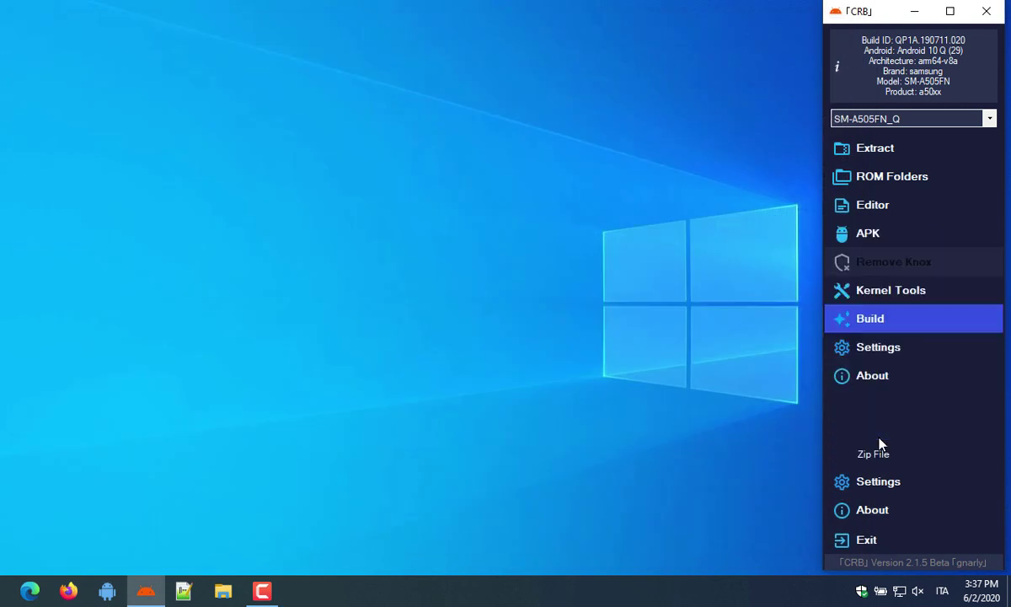
left_click(893, 455)
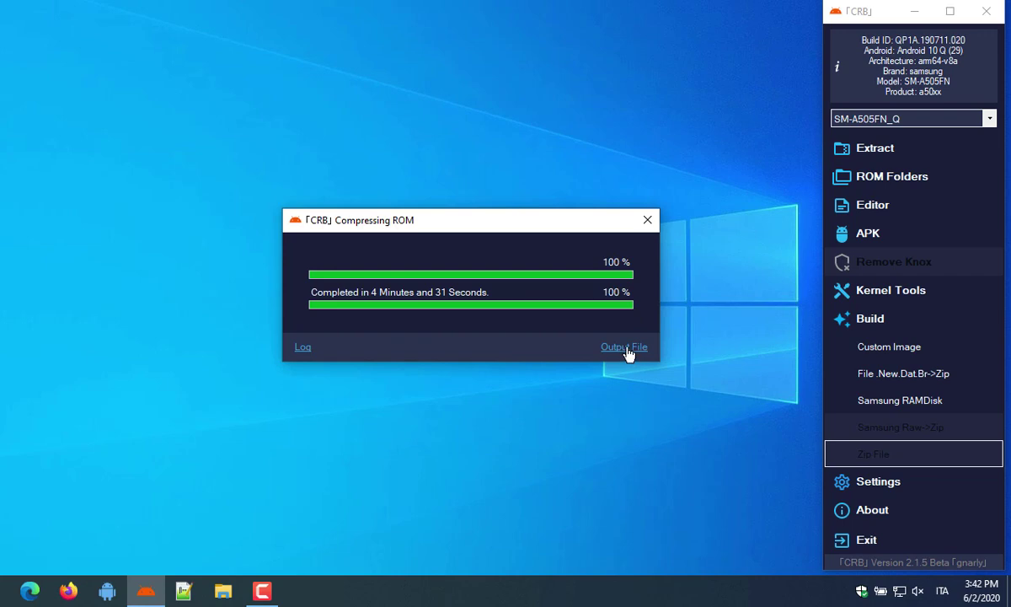
Inspect the contents of the output archive ROM_SAMSUNG_SMA505FN_033801.zip in 7-Zip, then close the archive, folder and compression windows
left_click(625, 350)
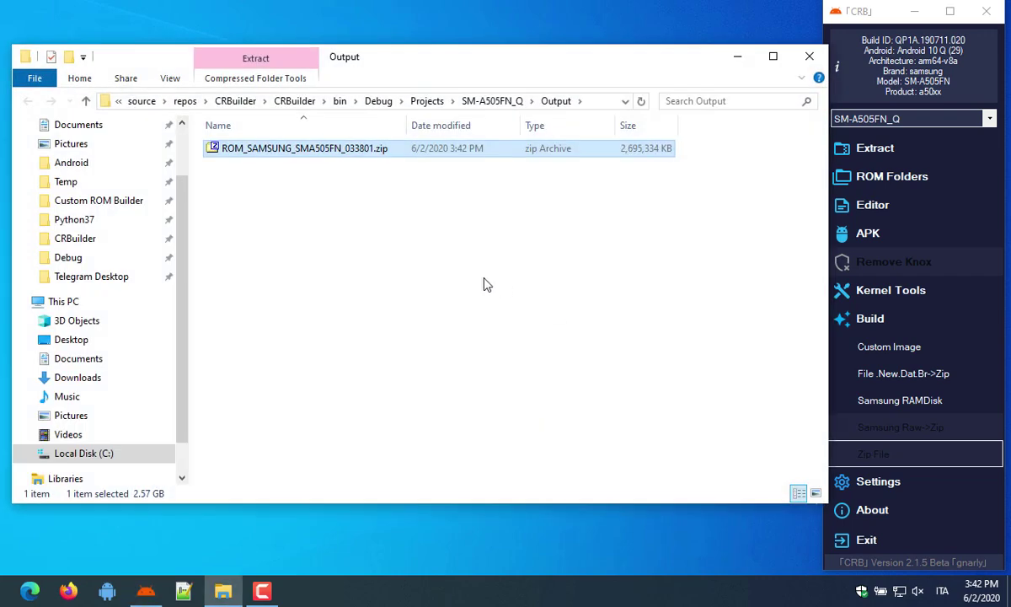
right_click(367, 152)
mouse_move(549, 176)
left_click(618, 178)
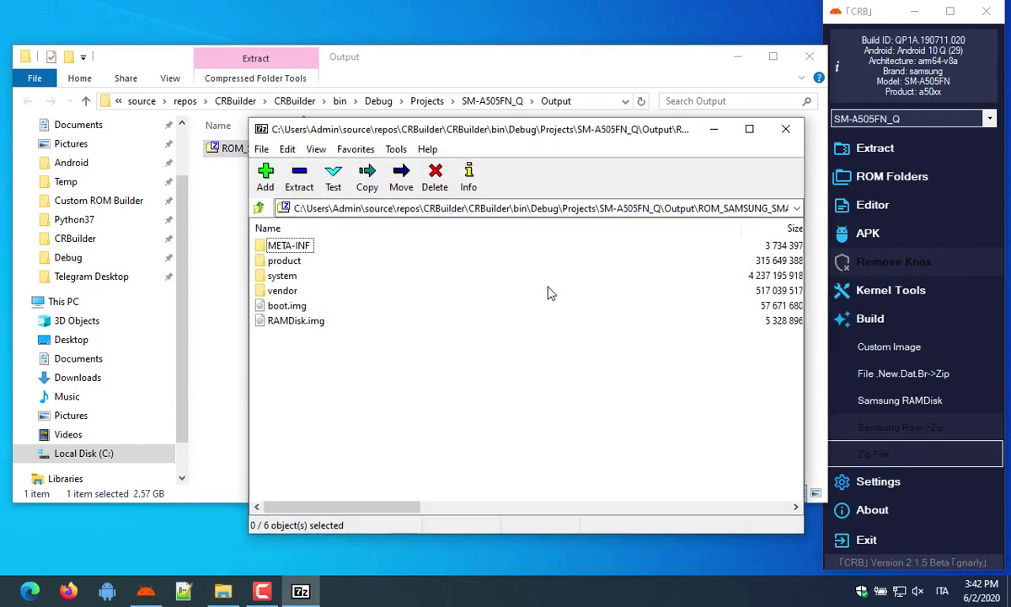
left_click(795, 136)
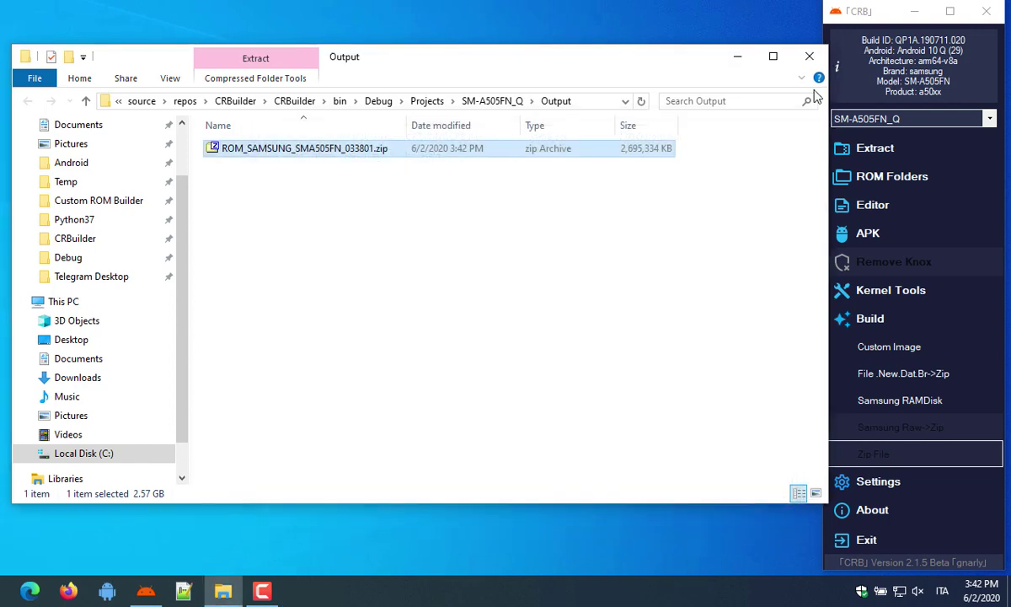
left_click(810, 59)
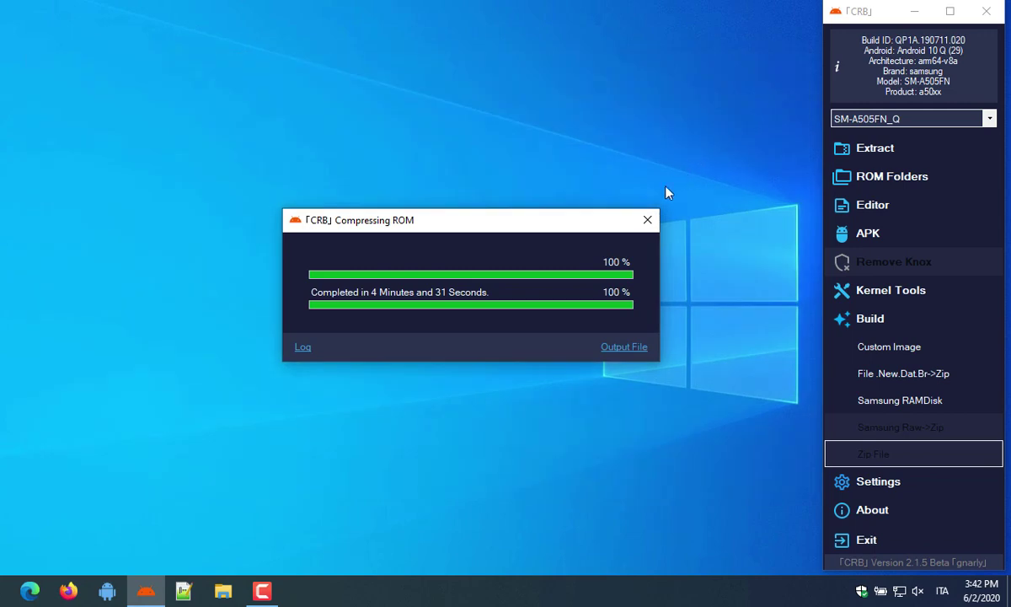
left_click(648, 221)
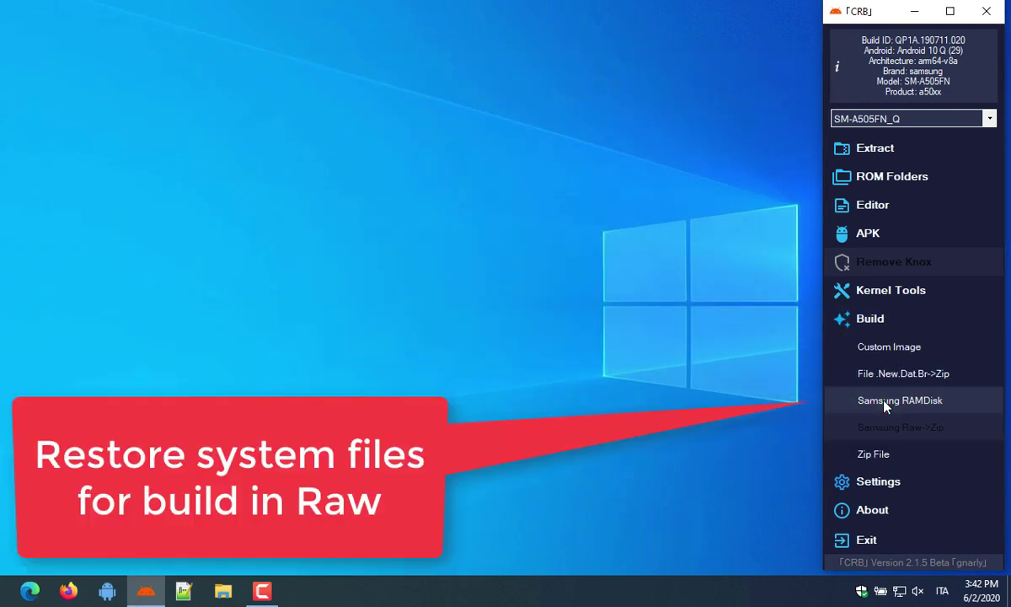
Restore the system files through the Samsung RAMDisk function instead of rebuilding the RAMDisk
left_click(885, 404)
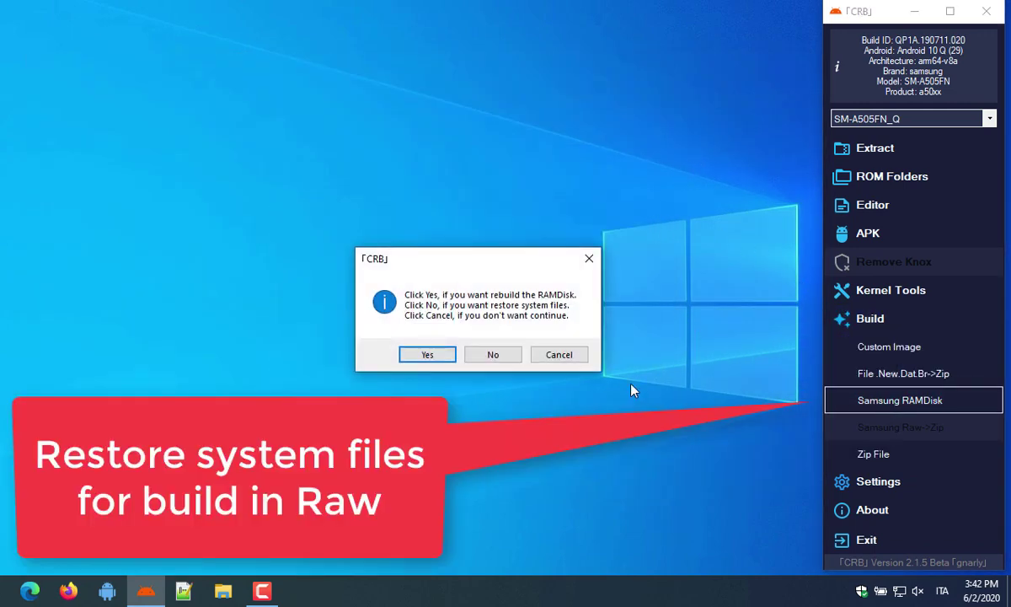
left_click(496, 356)
left_click(530, 358)
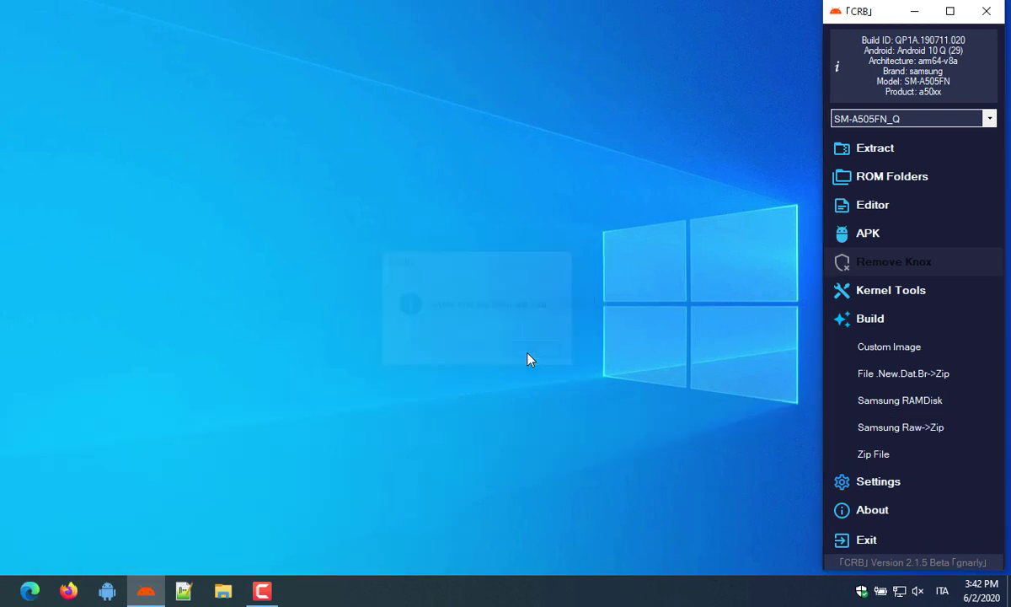
Set the Zip option to 7-Zip in the program settings and apply the change
left_click(879, 429)
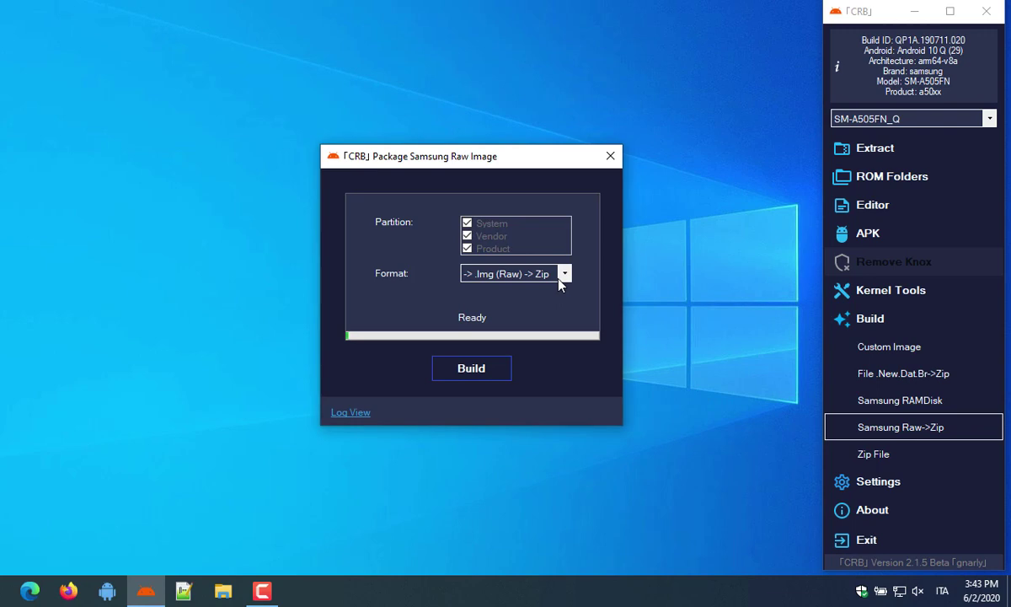
left_click(608, 158)
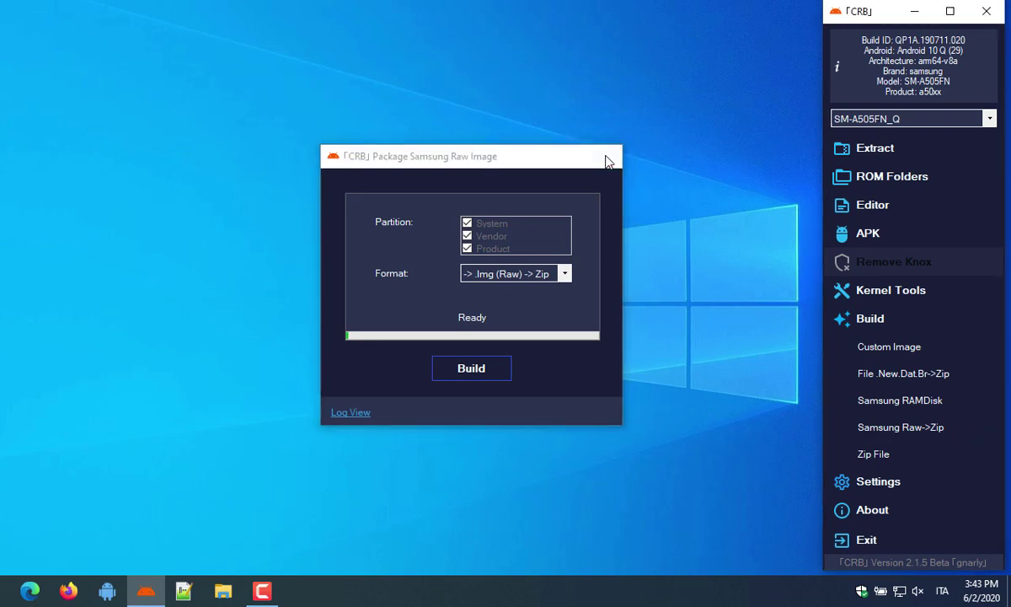
left_click(843, 484)
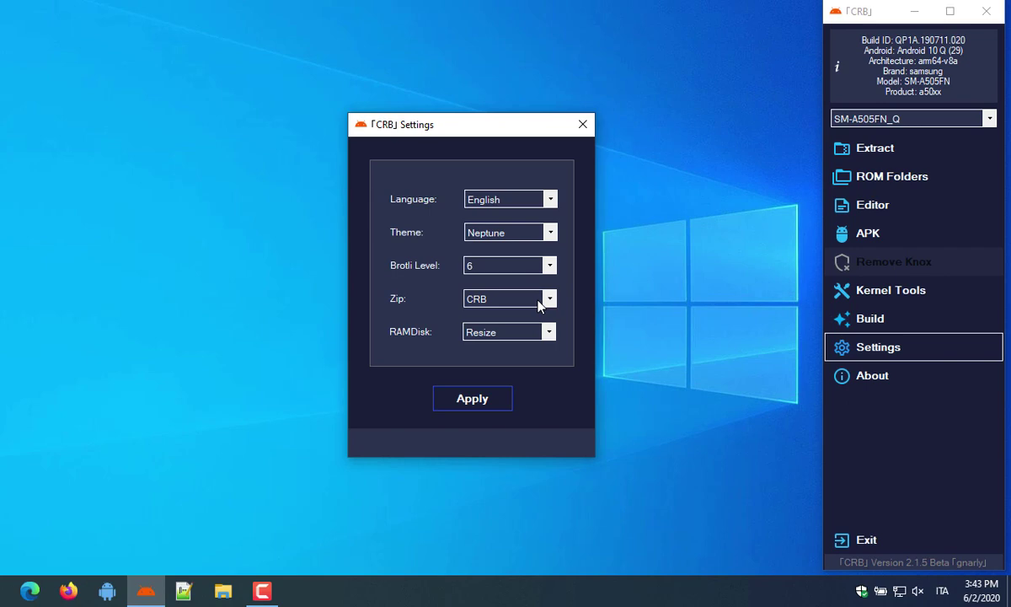
left_click(539, 302)
left_click(539, 327)
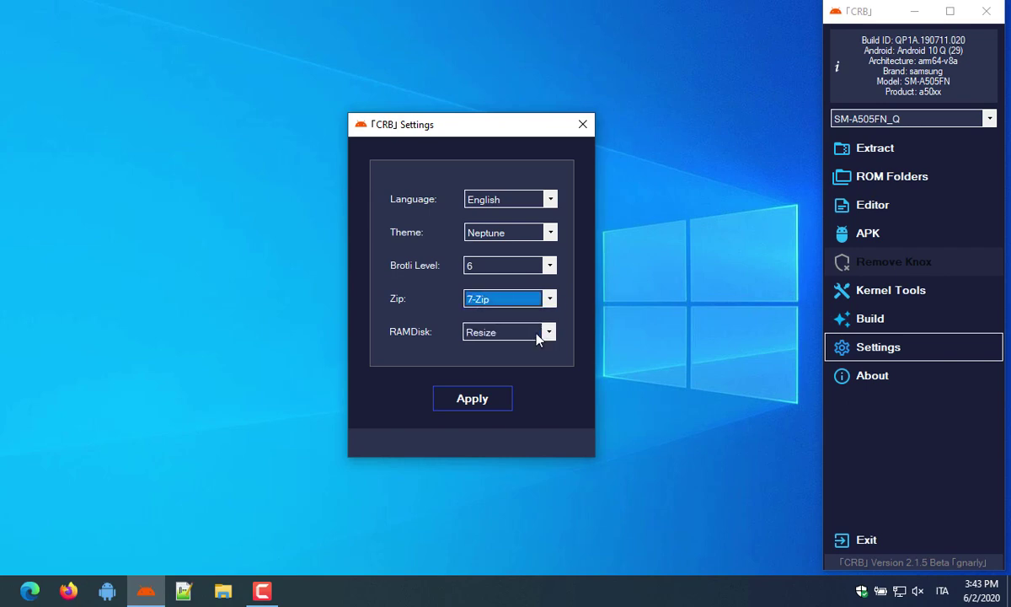
left_click(475, 399)
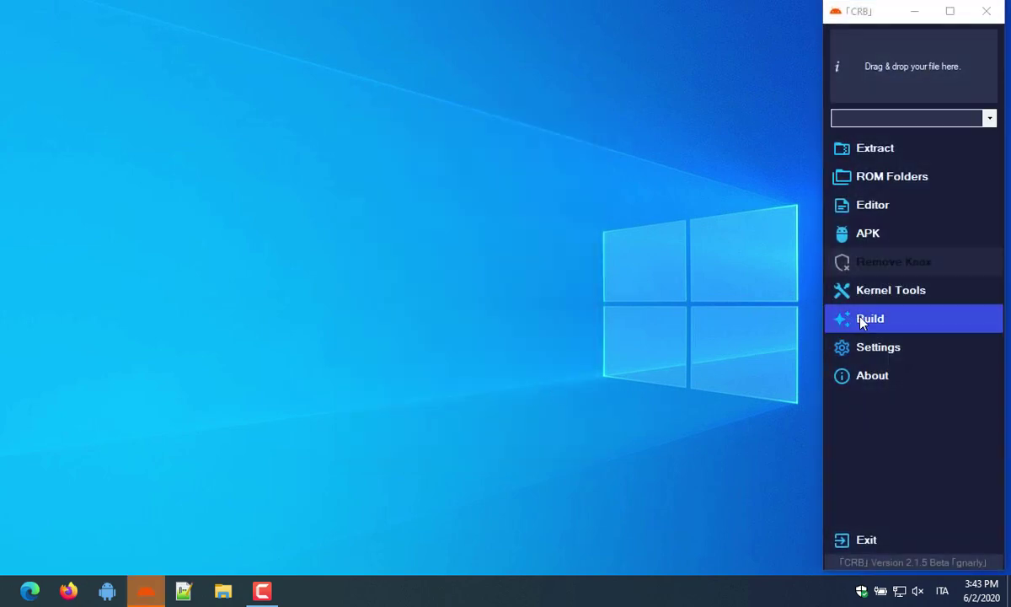
Reload the SM-A505FN_Q project and build a Samsung raw image Zip of the System, Vendor and Product partitions
left_click(868, 321)
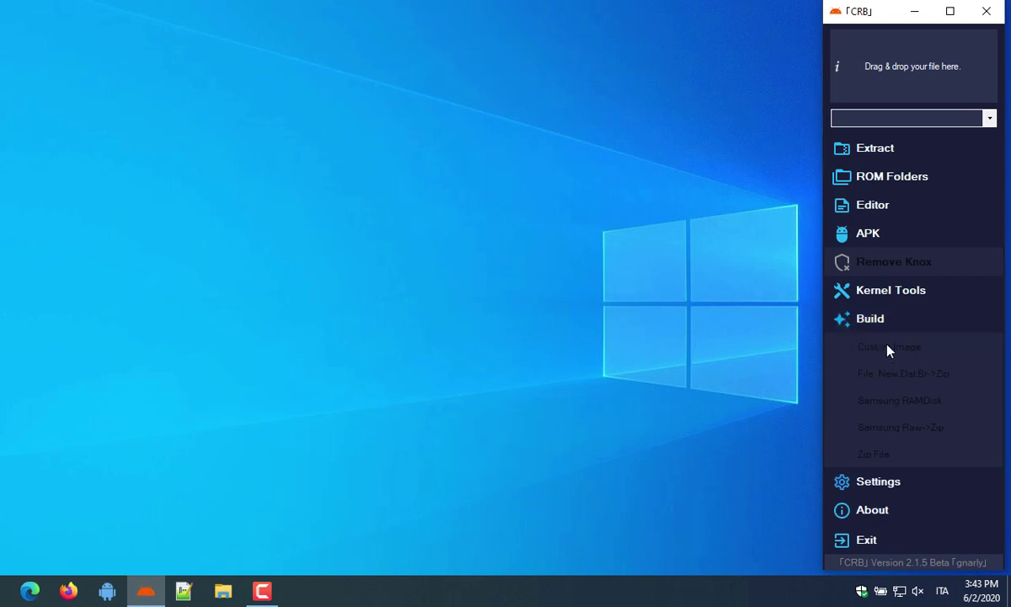
left_click(893, 119)
left_click(891, 133)
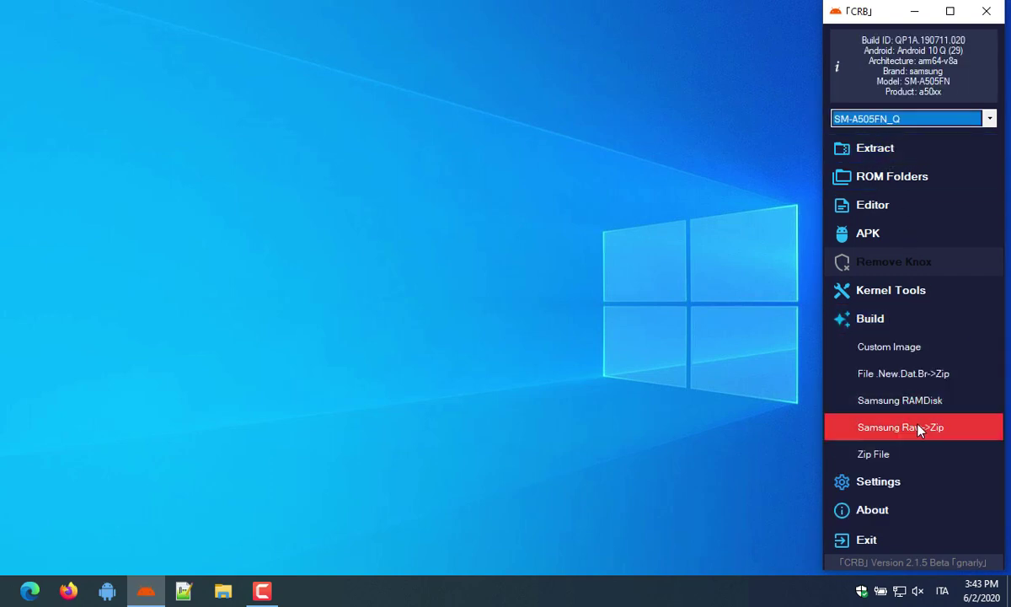
left_click(876, 425)
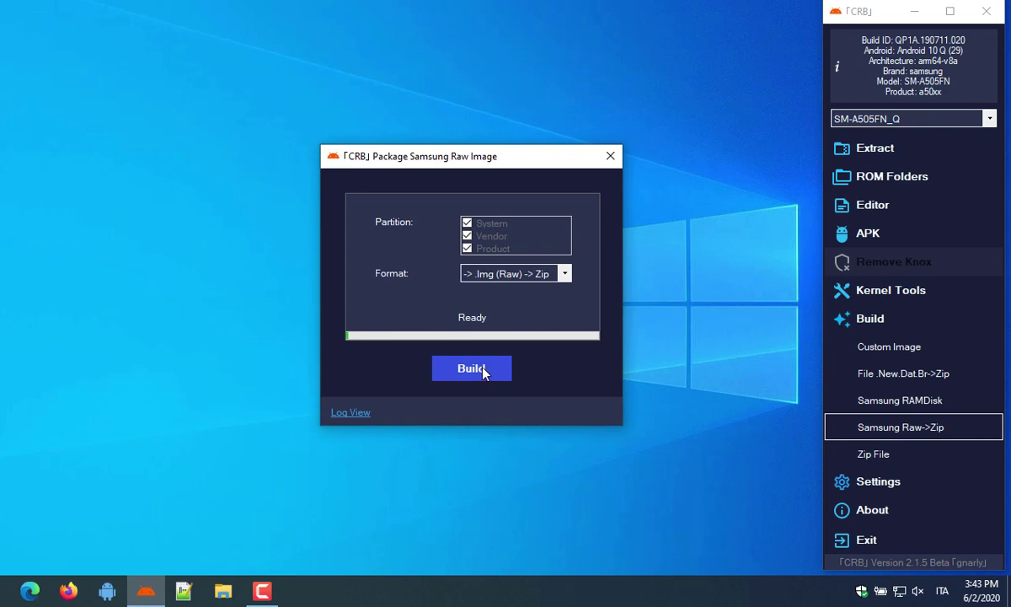
left_click(484, 374)
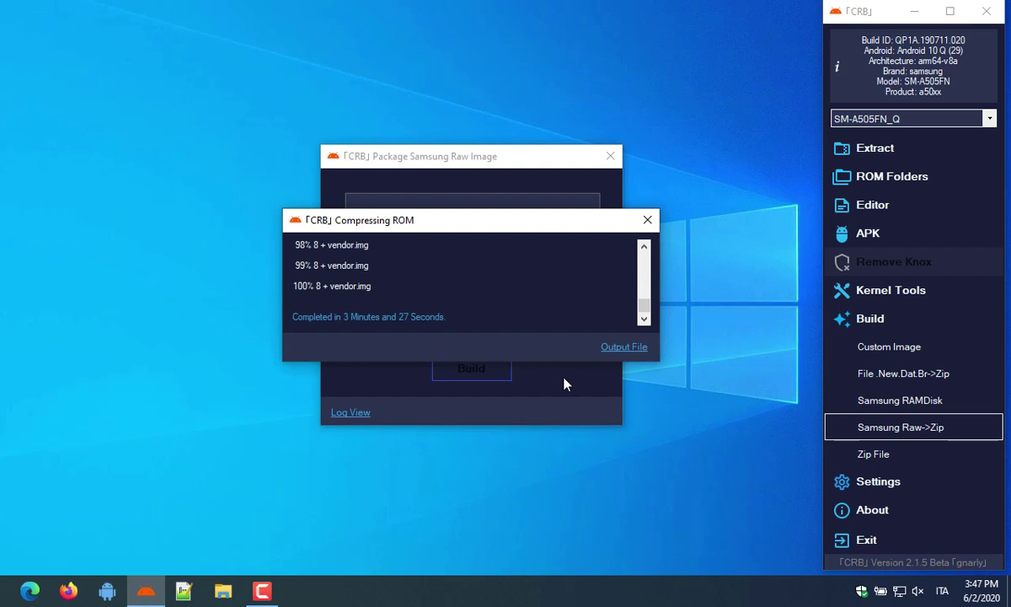
Inspect the contents of ROM_SAMSUNG_SMA505FN_034426.zip in 7-Zip, then close the archive, folder and compression windows
left_click(611, 348)
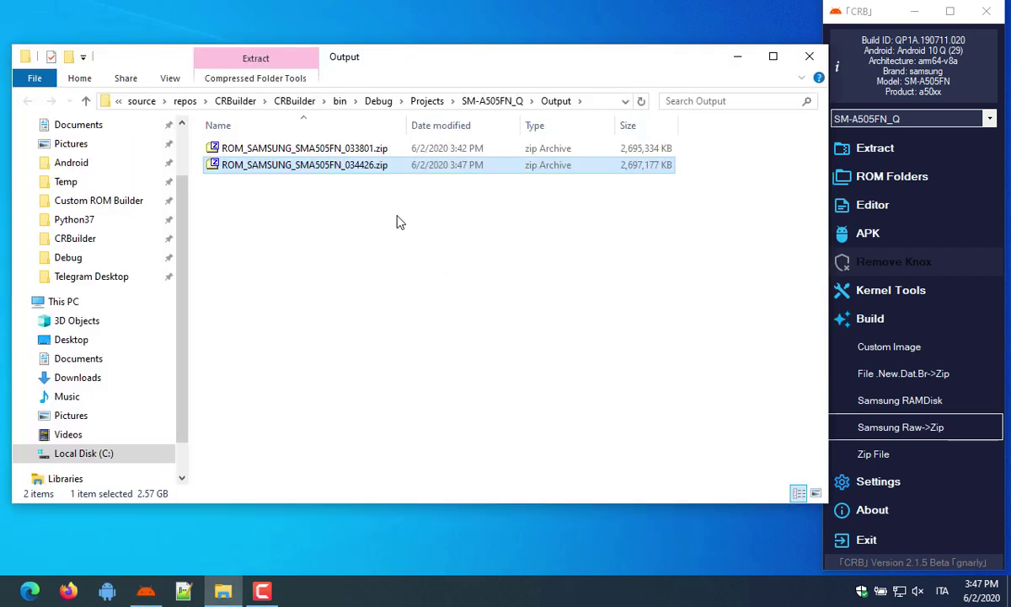
right_click(374, 171)
mouse_move(505, 194)
left_click(627, 199)
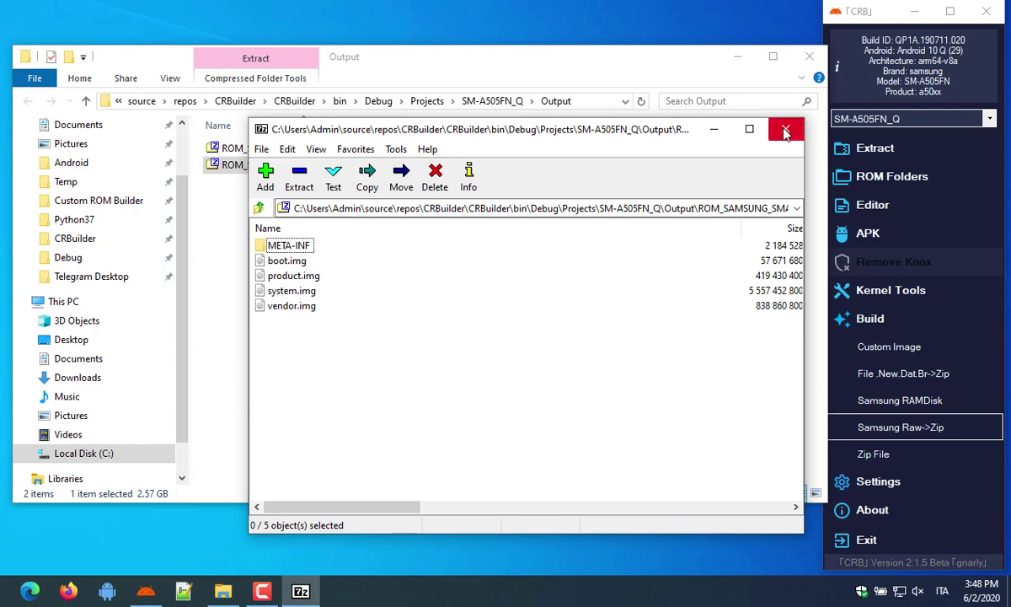
left_click(784, 130)
left_click(809, 56)
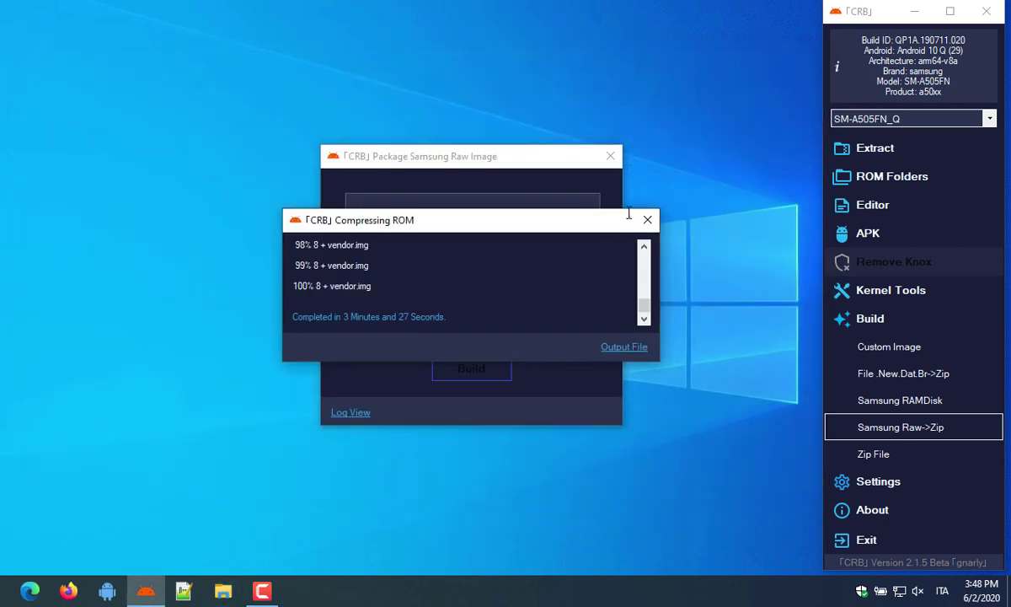
left_click(647, 220)
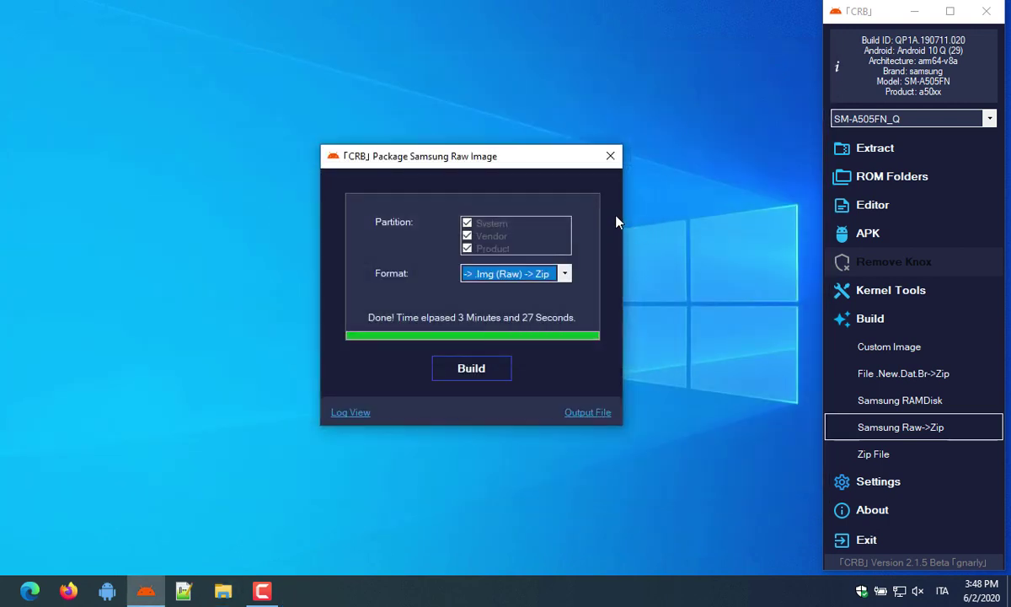
Review the Samsung raw image entries in the build log, then close the log and the packaging window
left_click(350, 412)
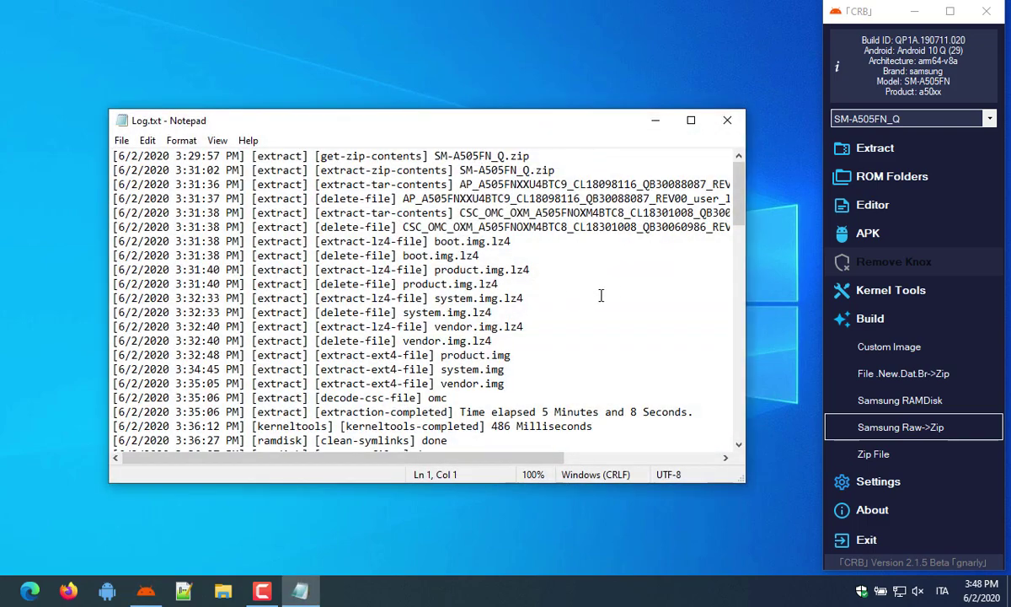
scroll(600, 293, "down", 5)
scroll(623, 294, "down", 12)
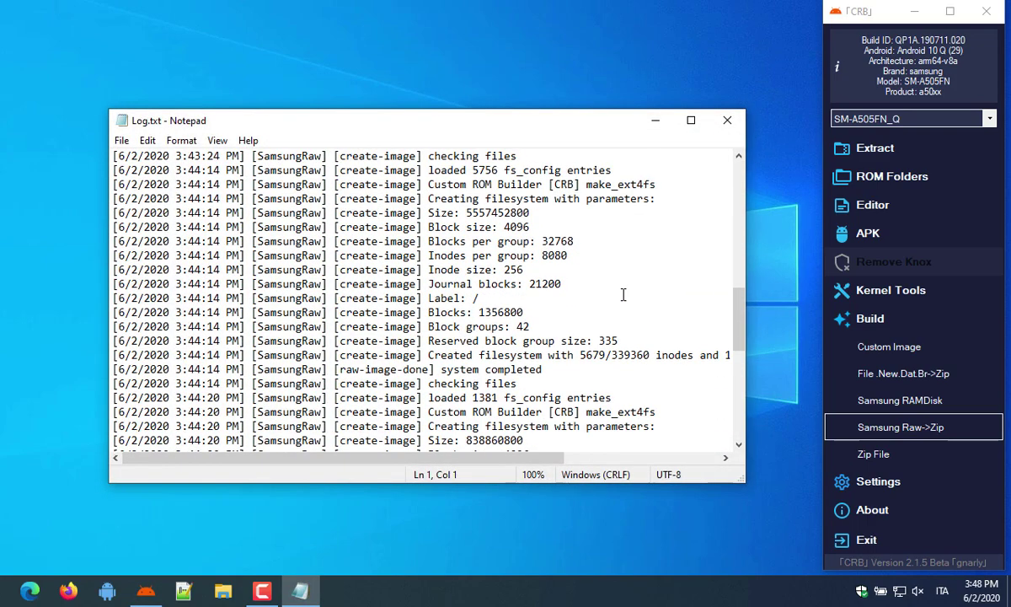
scroll(624, 293, "down", 7)
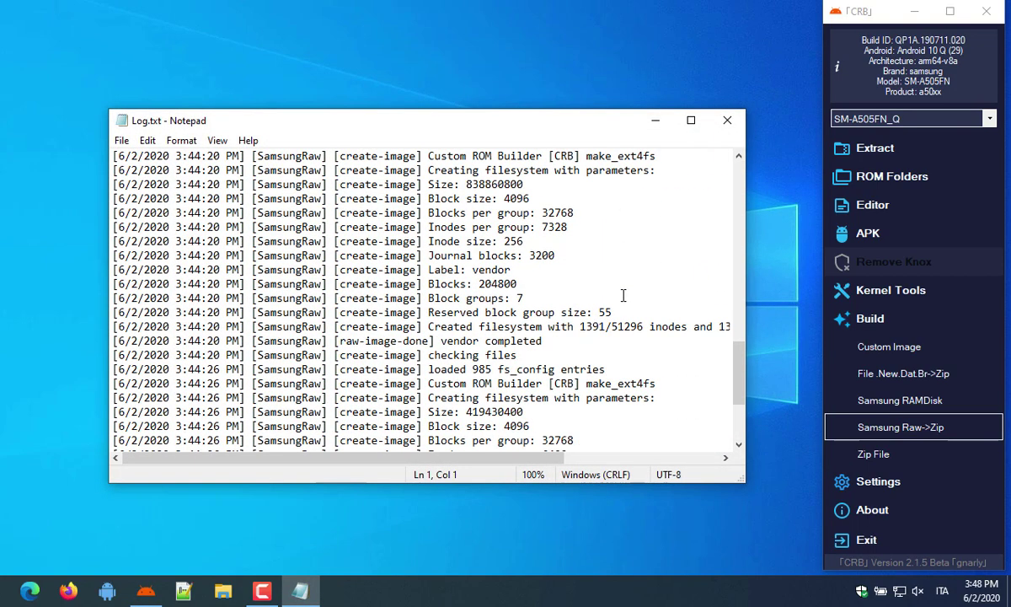
left_click(740, 122)
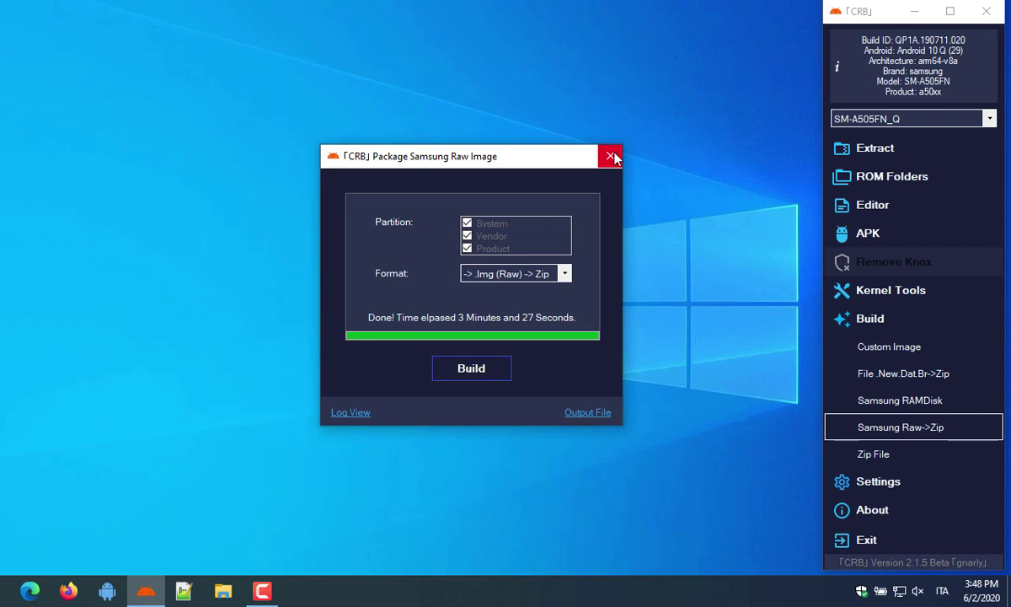
left_click(611, 157)
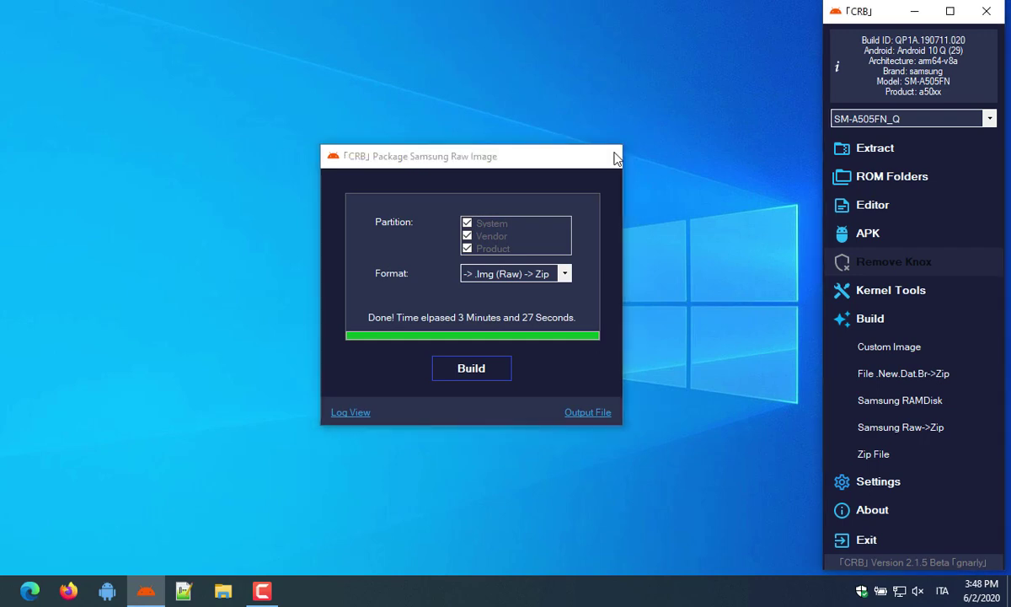
View the decompile, compile, signing and framework options of the APK Tool, then close it
left_click(861, 233)
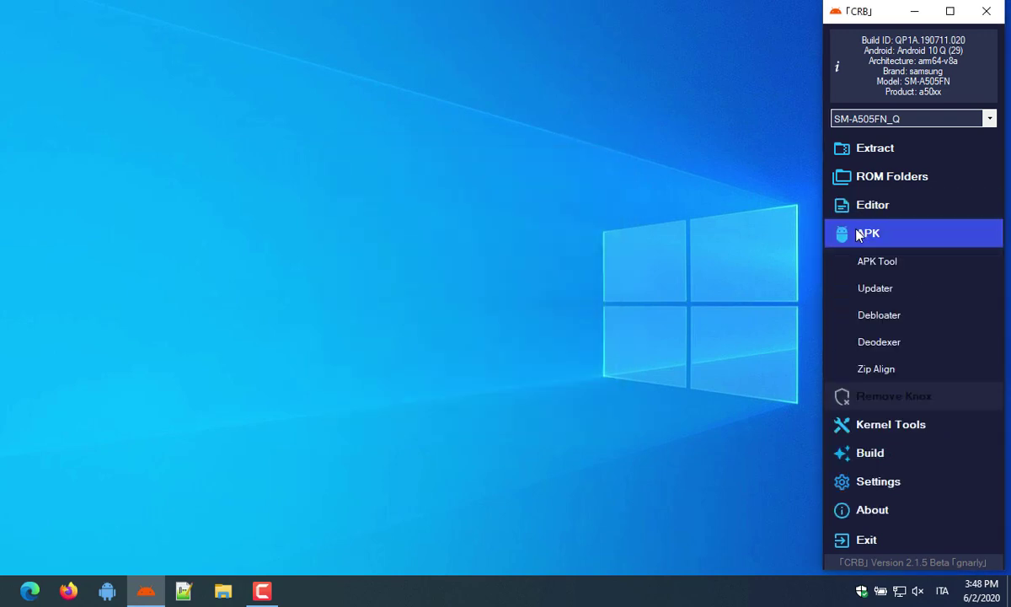
left_click(876, 261)
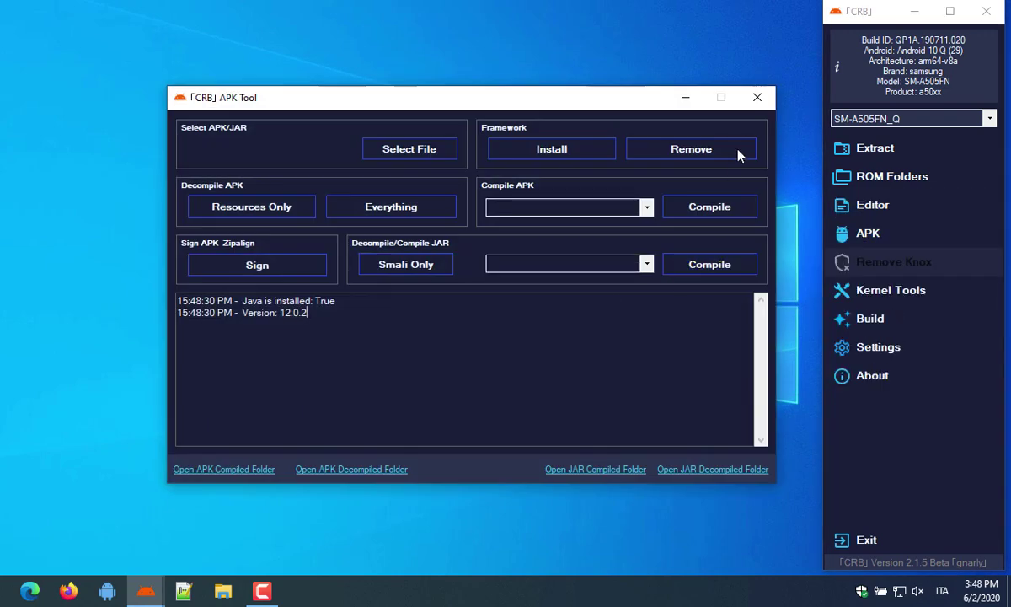
left_click(756, 99)
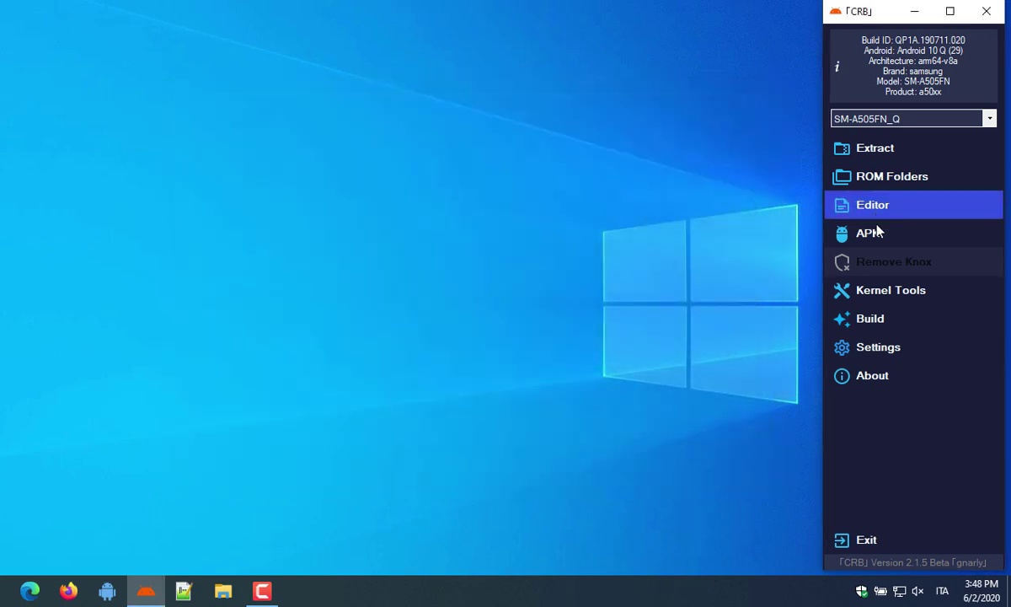
View the Deodexer and Zip Align tools without running them, and close each one
left_click(868, 233)
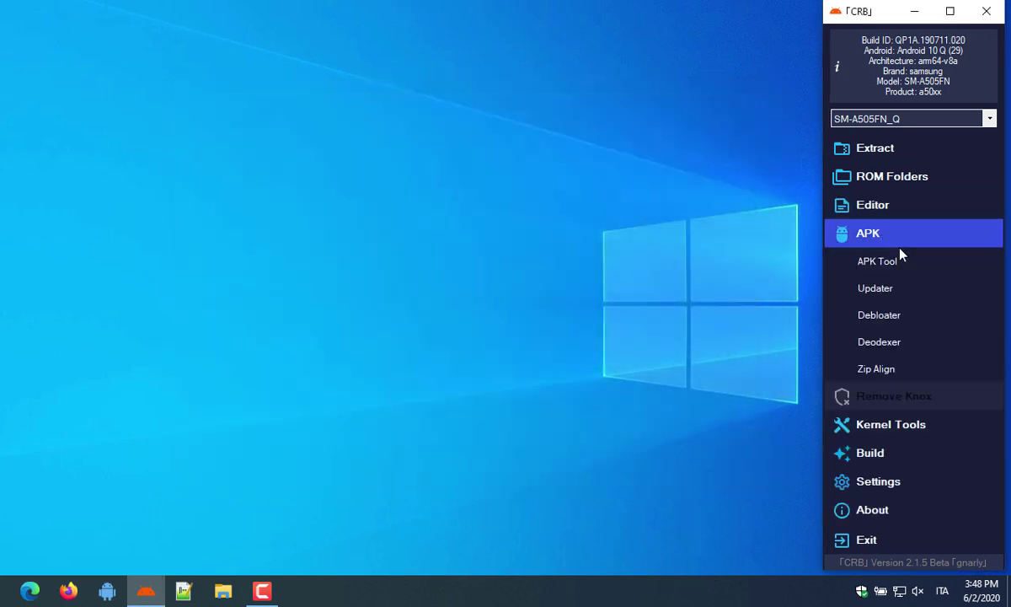
left_click(909, 346)
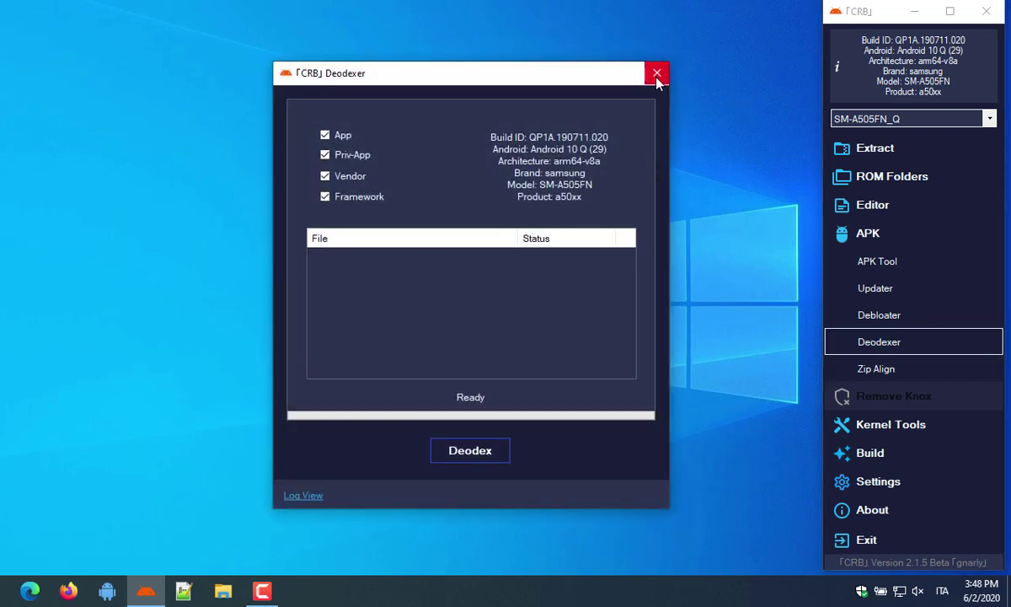
left_click(657, 74)
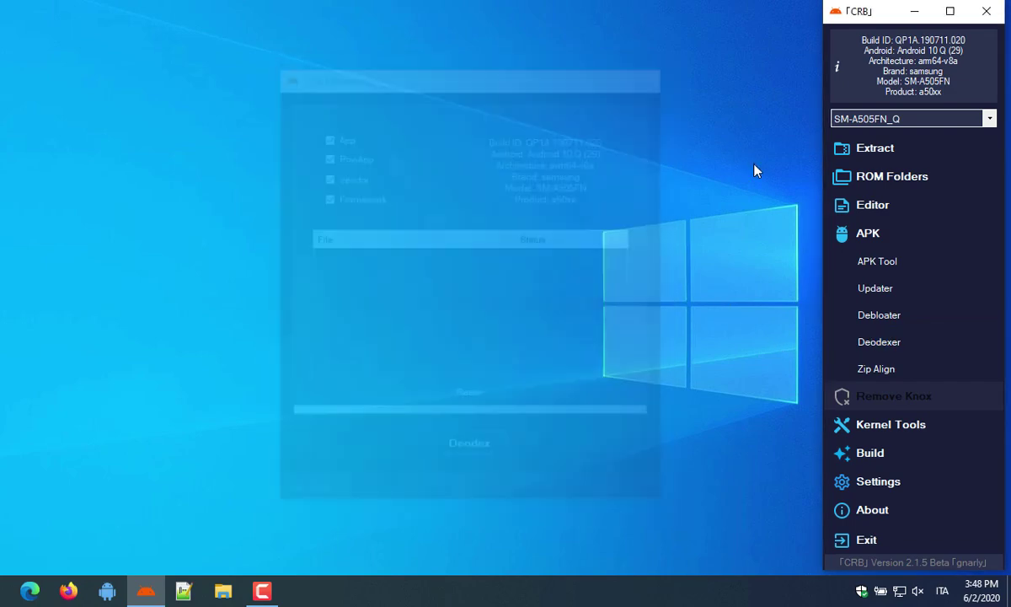
left_click(831, 365)
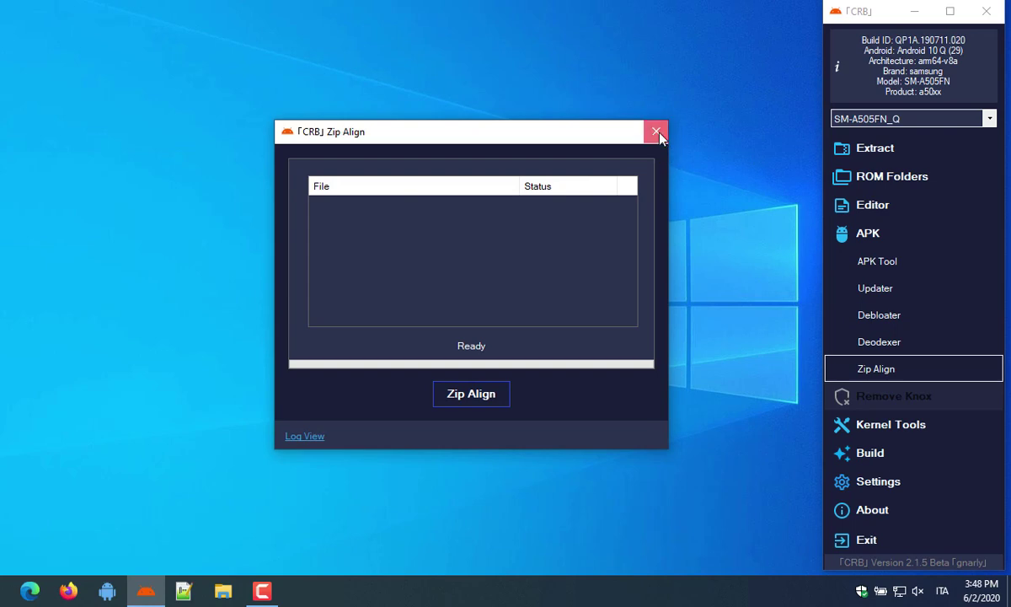
left_click(657, 133)
Collapse the APK tools list and exit Custom ROM Builder
left_click(893, 238)
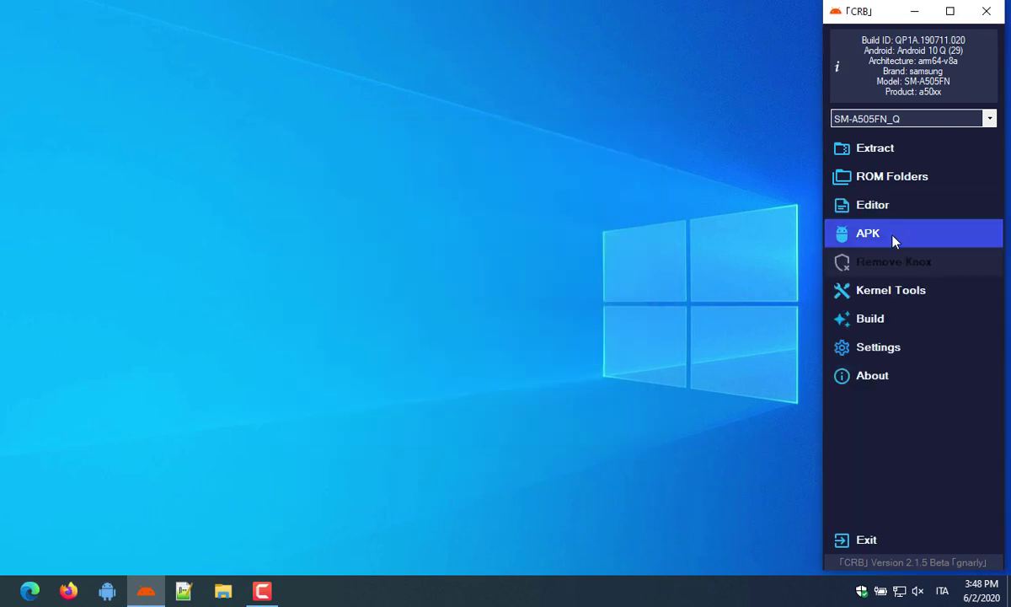
left_click(871, 546)
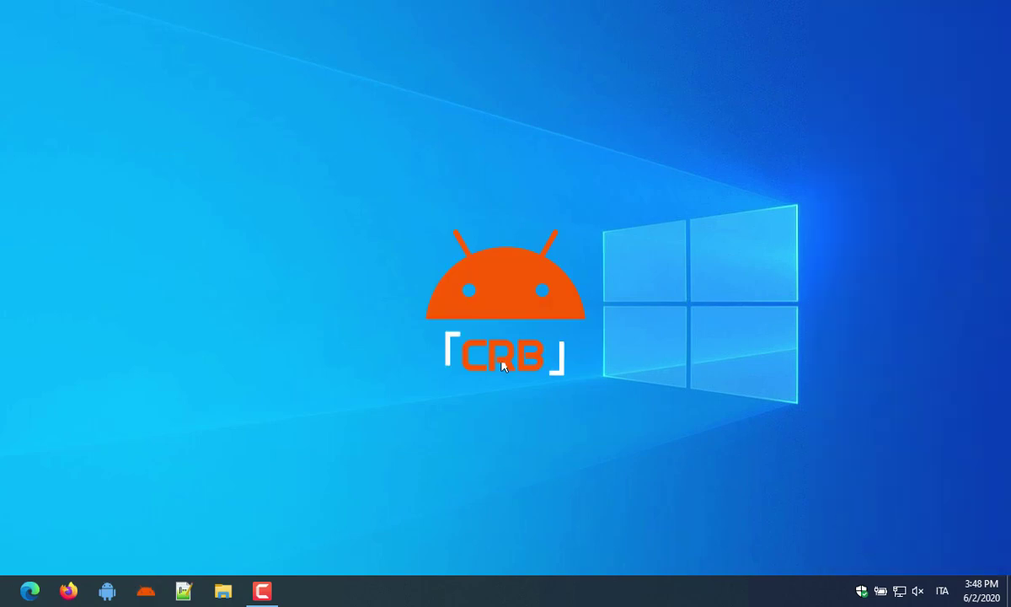